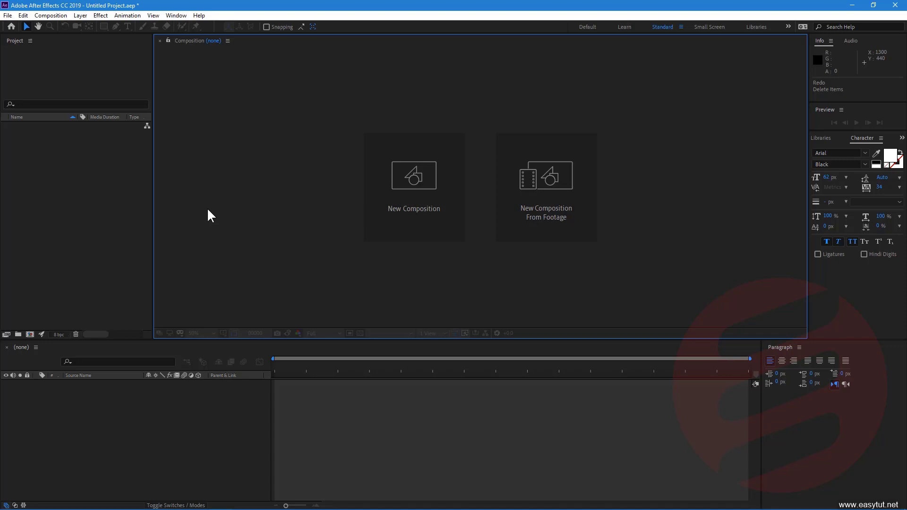
Create Comp 1 with default settings and import singer.png and X9j5KU.jpg
{"action": "left_click", "coordinate": [409, 190]}
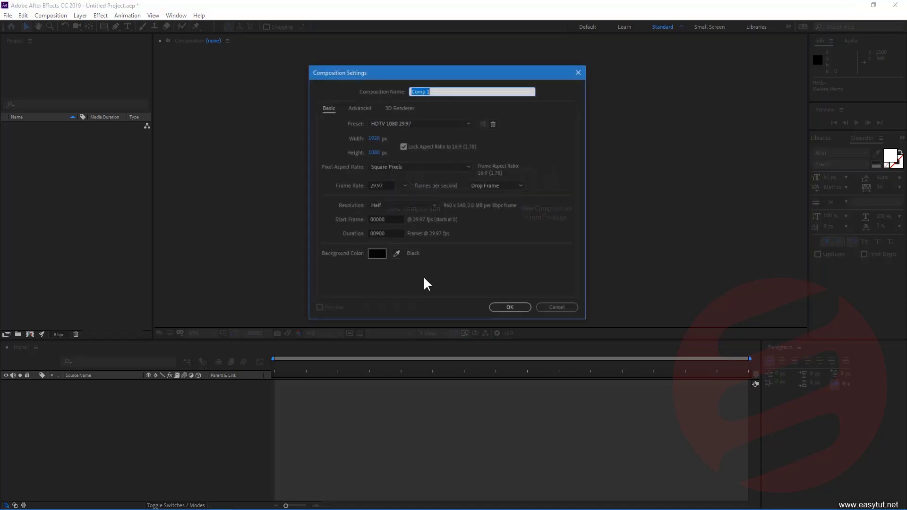
{"action": "left_click", "coordinate": [502, 308]}
{"action": "right_click", "coordinate": [61, 193]}
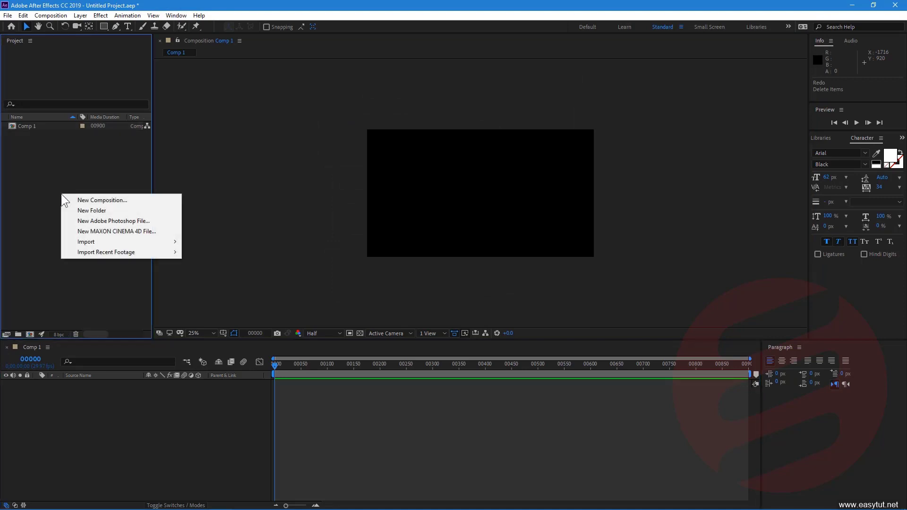
{"action": "left_click", "coordinate": [198, 243]}
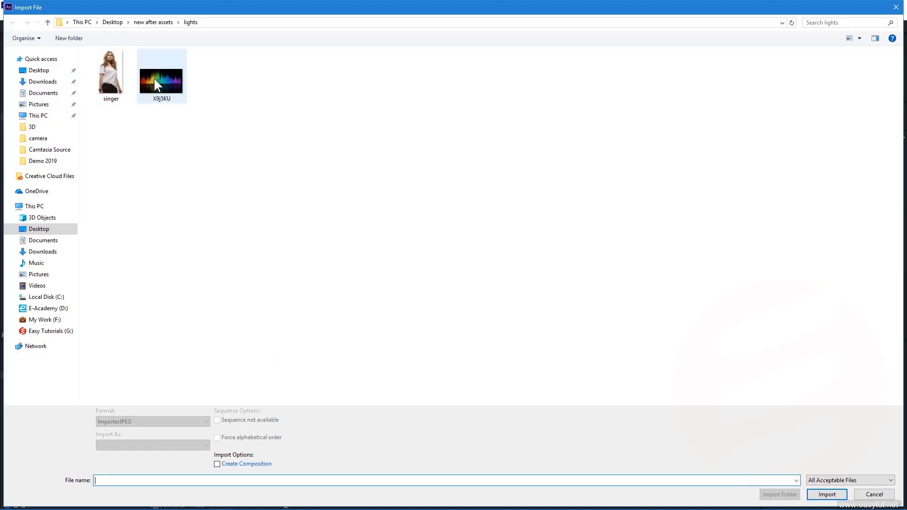
{"action": "left_click_drag", "start_coordinate": [200, 114], "coordinate": [92, 52]}
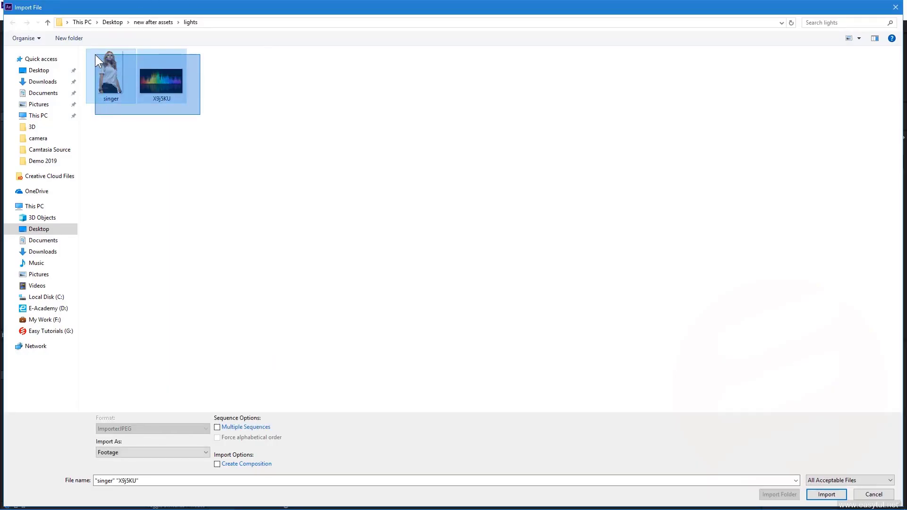
{"action": "left_click", "coordinate": [829, 494]}
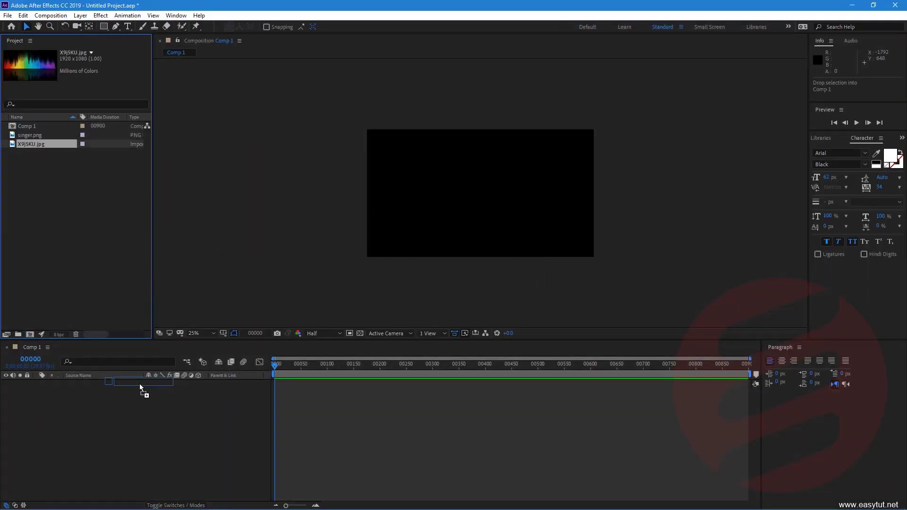
Stack singer.png over the X9j5KU equalizer, scaling it to about 75% and moving it down-left
{"action": "left_click_drag", "start_coordinate": [44, 144], "coordinate": [138, 391]}
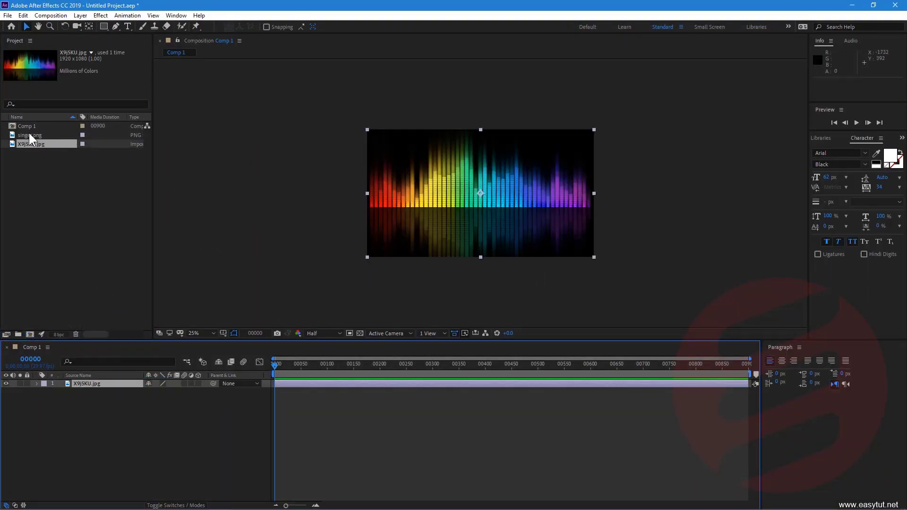
{"action": "left_click_drag", "start_coordinate": [30, 135], "coordinate": [96, 384]}
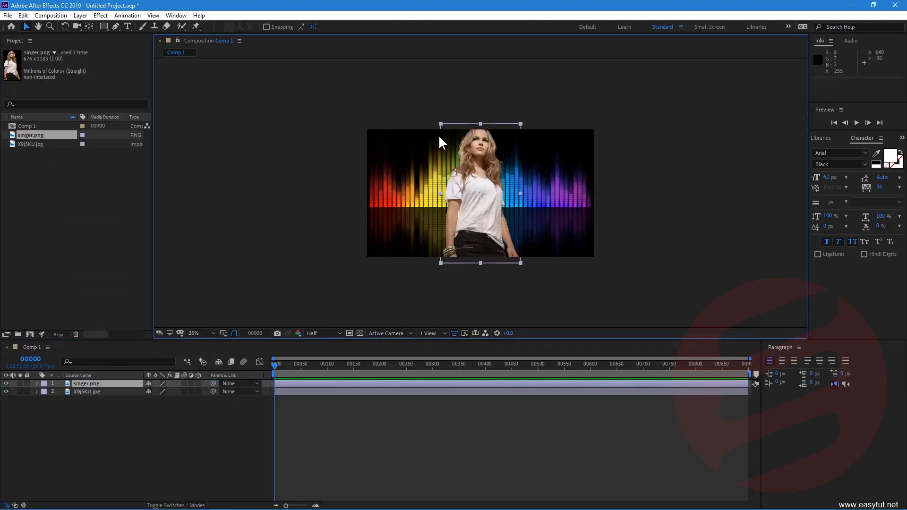
{"action": "left_click_drag", "start_coordinate": [441, 124], "coordinate": [450, 140]}
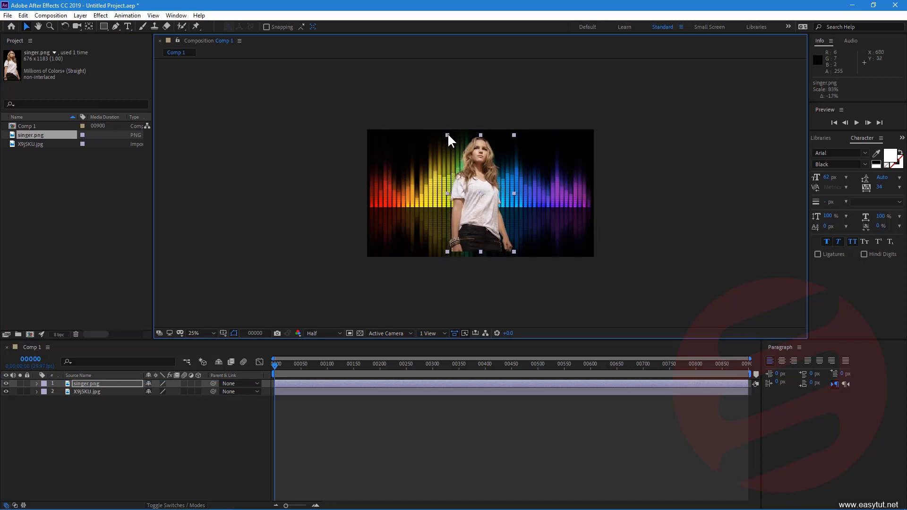
{"action": "left_click_drag", "start_coordinate": [483, 195], "coordinate": [460, 208]}
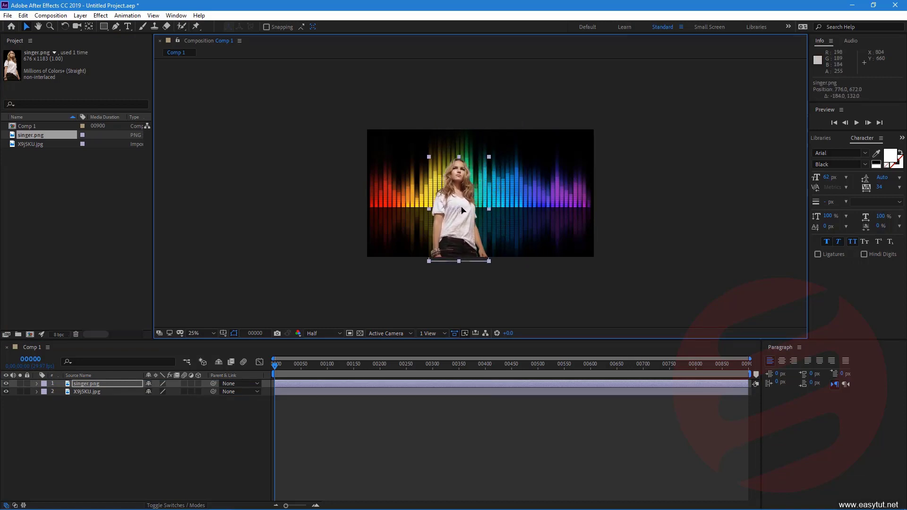
{"action": "left_click", "coordinate": [306, 132]}
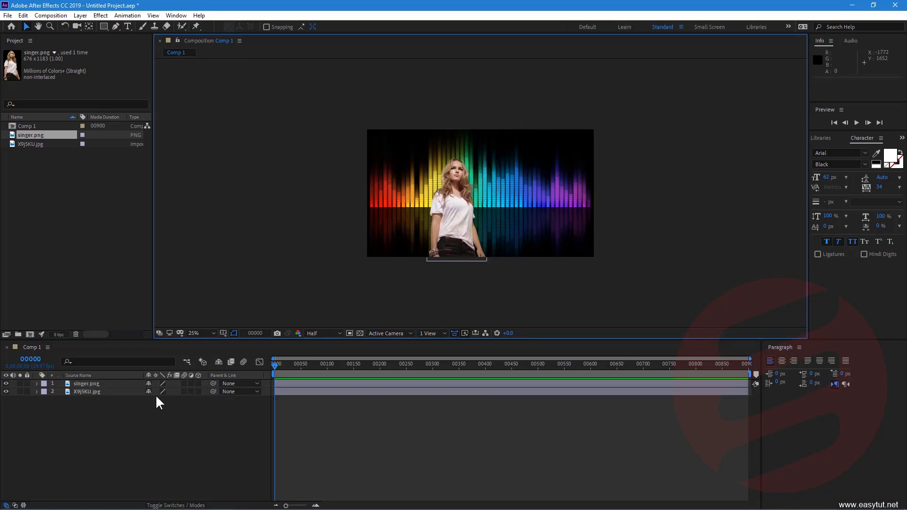
{"action": "left_click", "coordinate": [92, 427]}
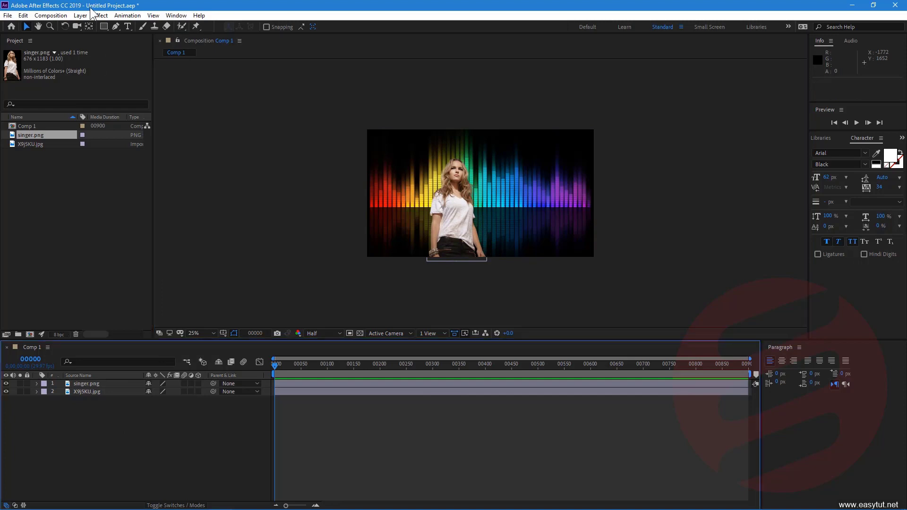
Type MUSIC as a text layer in the viewer and enlarge its font size
{"action": "left_click", "coordinate": [128, 25]}
{"action": "left_click", "coordinate": [519, 201]}
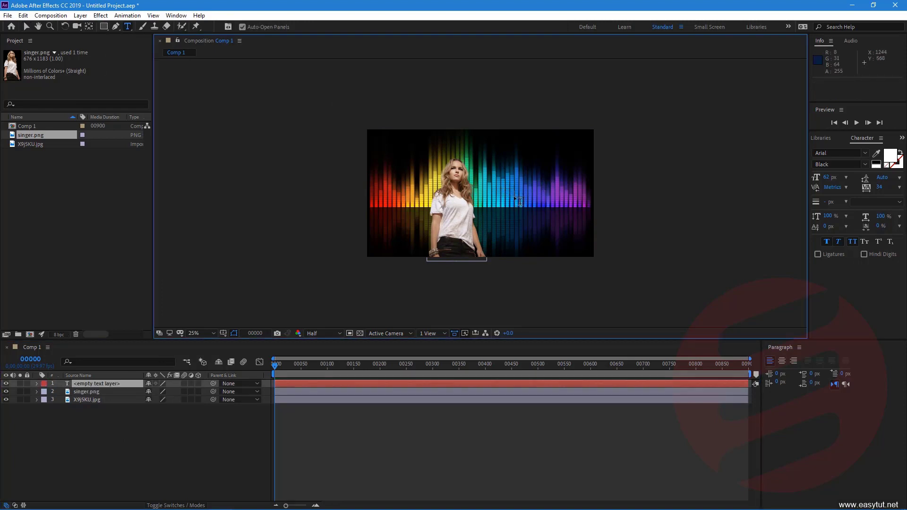
{"action": "type", "text": "m"}
{"action": "type", "text": "usic"}
{"action": "double_click", "coordinate": [535, 195]}
{"action": "left_click_drag", "start_coordinate": [831, 180], "coordinate": [869, 188]}
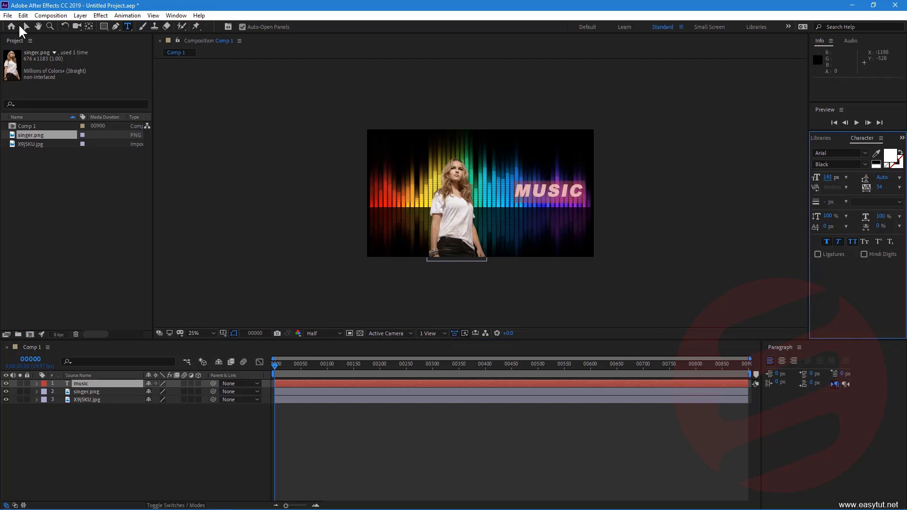
Shift the MUSIC text slightly left beside the singer, leaving all layers deselected
{"action": "left_click", "coordinate": [26, 27]}
{"action": "left_click_drag", "start_coordinate": [558, 191], "coordinate": [543, 201]}
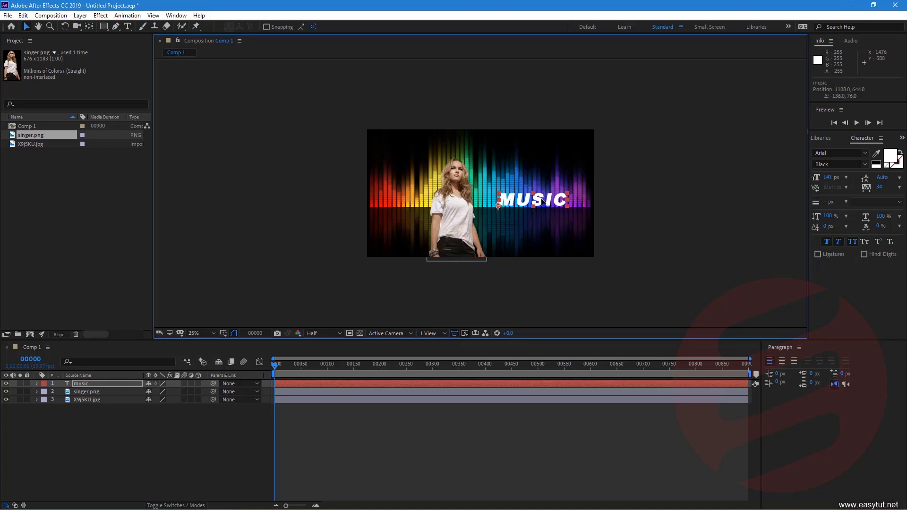
{"action": "left_click", "coordinate": [634, 163]}
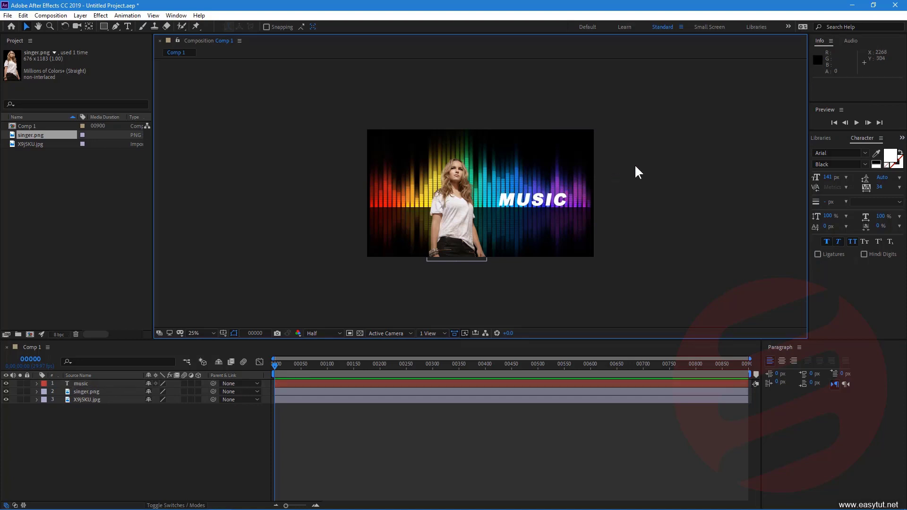
{"action": "left_click", "coordinate": [469, 196]}
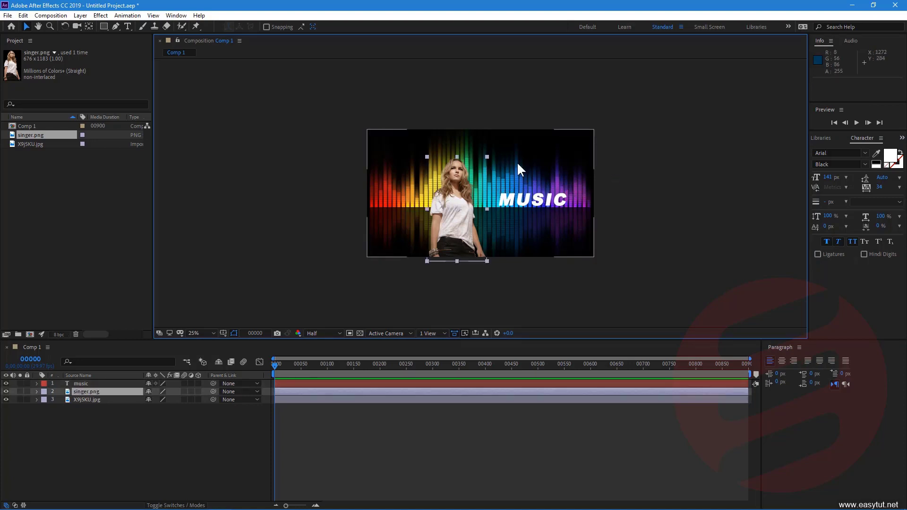
{"action": "left_click", "coordinate": [517, 161]}
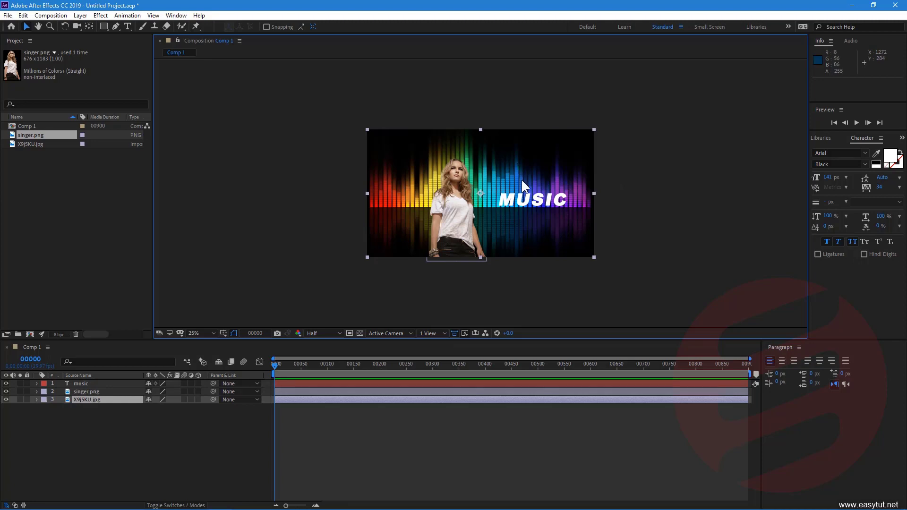
{"action": "left_click", "coordinate": [652, 199]}
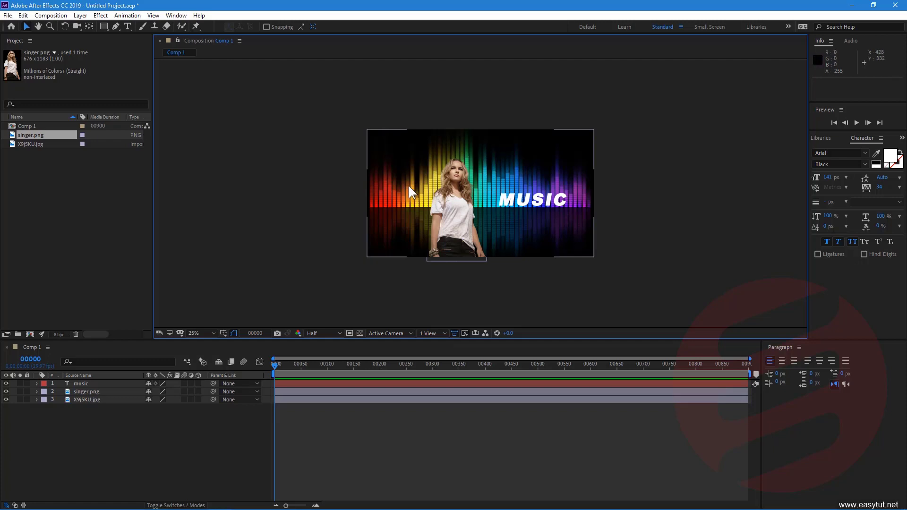
Enable 3D on the MUSIC and equalizer layers and switch the viewer to 2 Views
{"action": "left_click", "coordinate": [198, 383]}
{"action": "left_click", "coordinate": [198, 399]}
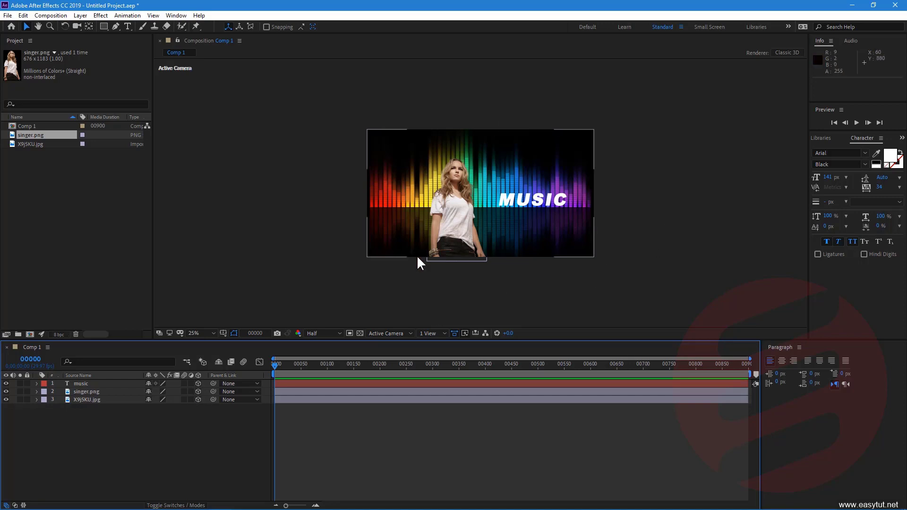
{"action": "left_click", "coordinate": [426, 332]}
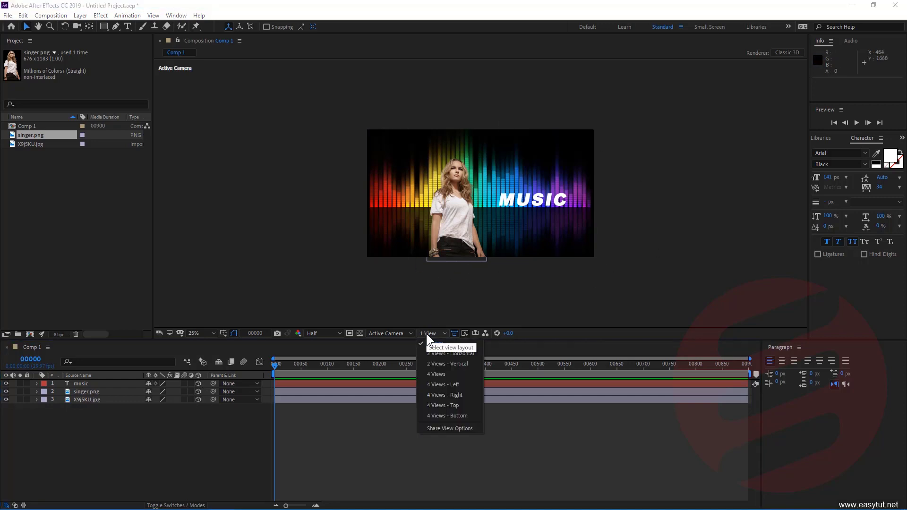
{"action": "left_click", "coordinate": [440, 351]}
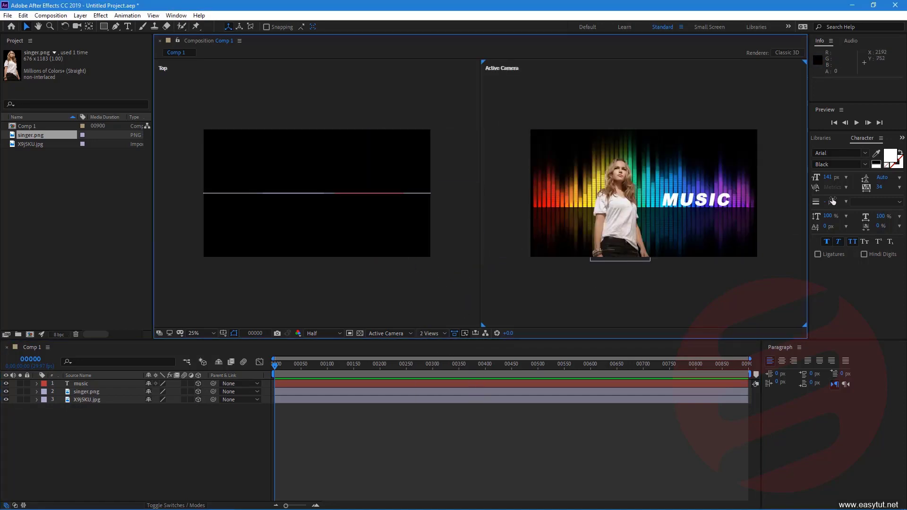
Add a new light layer via the timeline's New menu and name it 'light'
{"action": "right_click", "coordinate": [96, 429]}
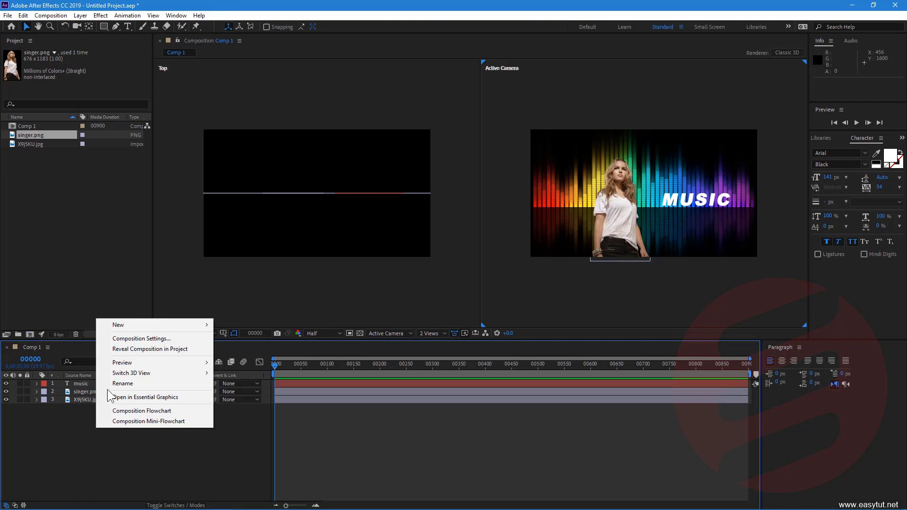
{"action": "mouse_move", "coordinate": [123, 326]}
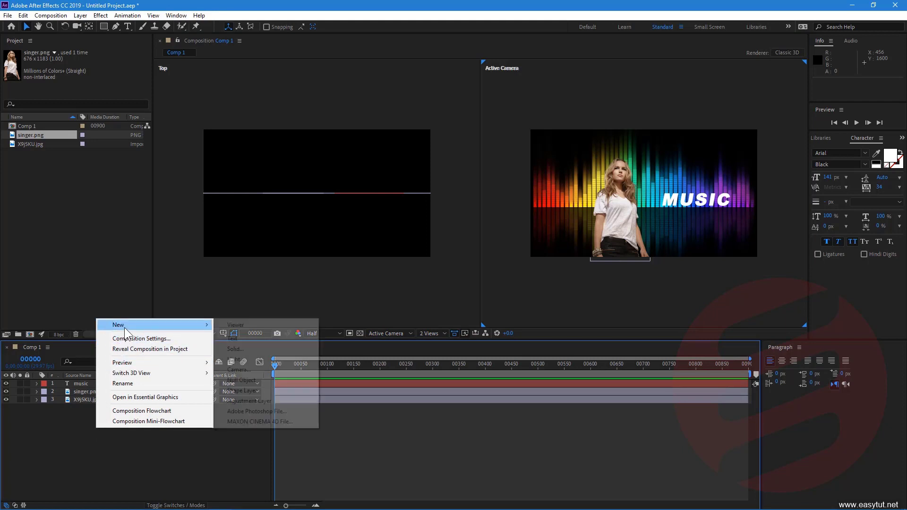
{"action": "left_click", "coordinate": [244, 359]}
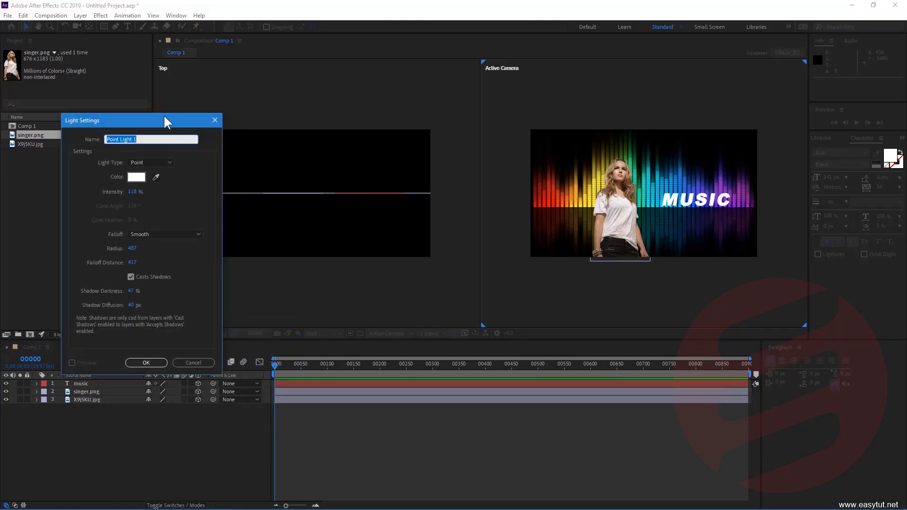
{"action": "left_click_drag", "start_coordinate": [164, 116], "coordinate": [365, 73]}
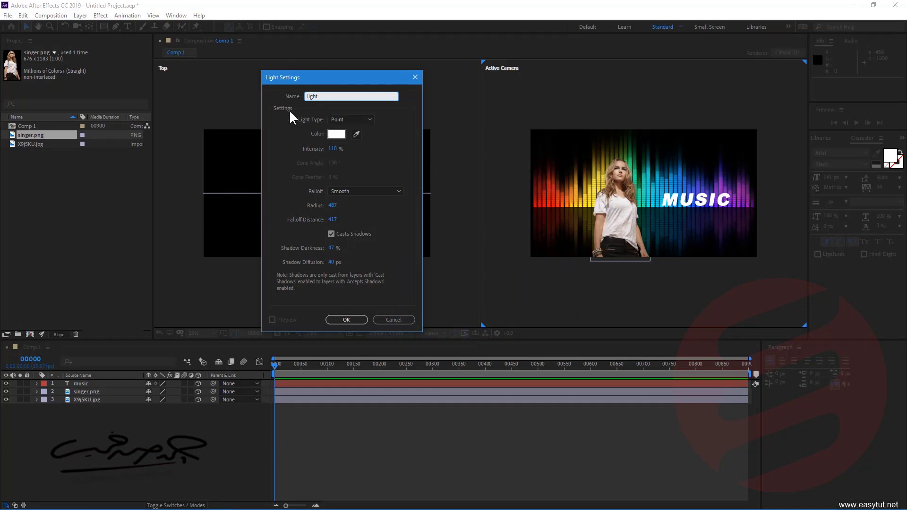
Show the Light Type list with Parallel, Spot, Point and Ambient options
{"action": "left_click", "coordinate": [370, 119]}
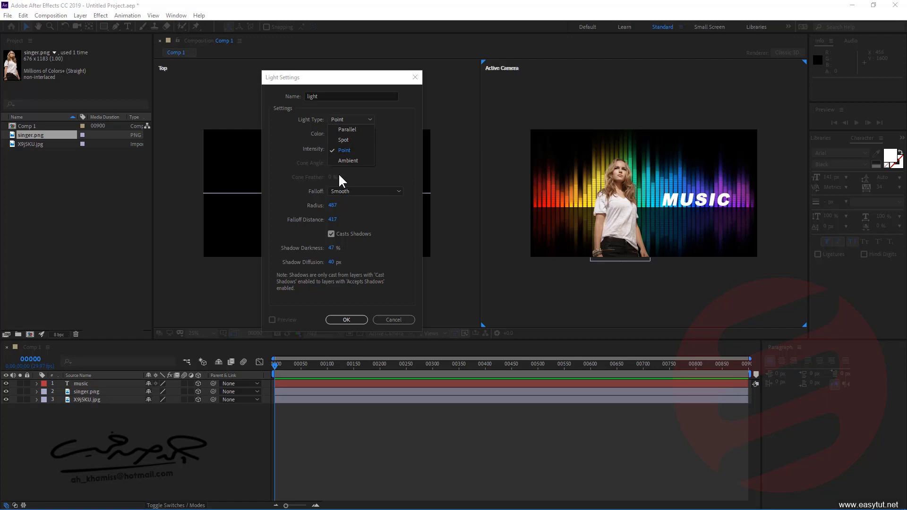
Set the light type to Spot and confirm, adding spot light 'light' to Comp 1
{"action": "left_click", "coordinate": [353, 141]}
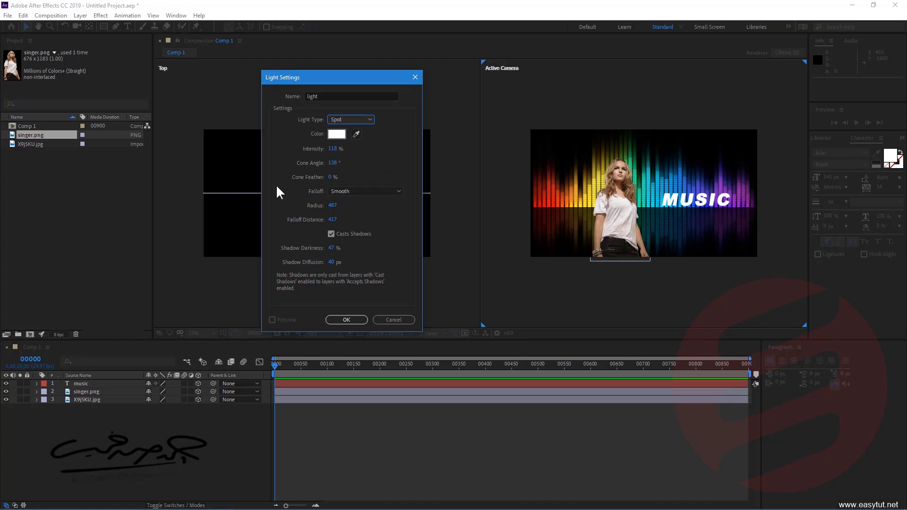
{"action": "left_click", "coordinate": [346, 320]}
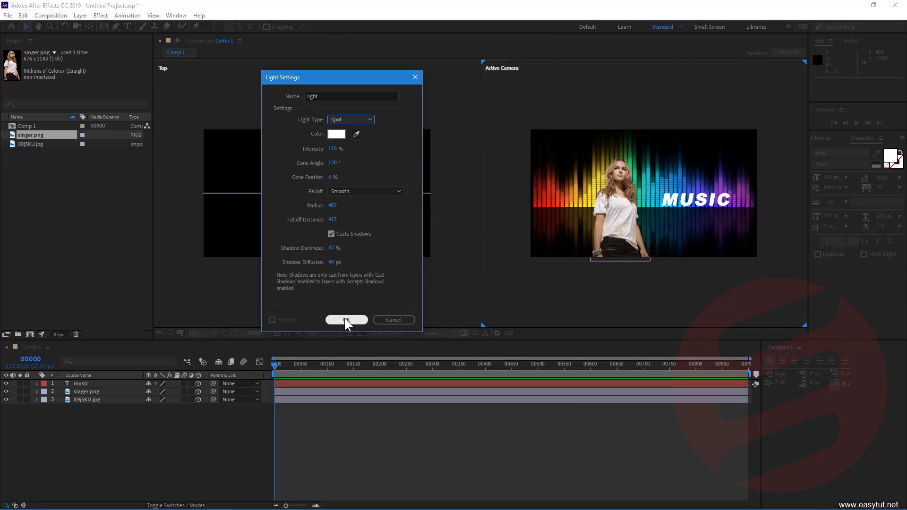
{"action": "left_click", "coordinate": [344, 318]}
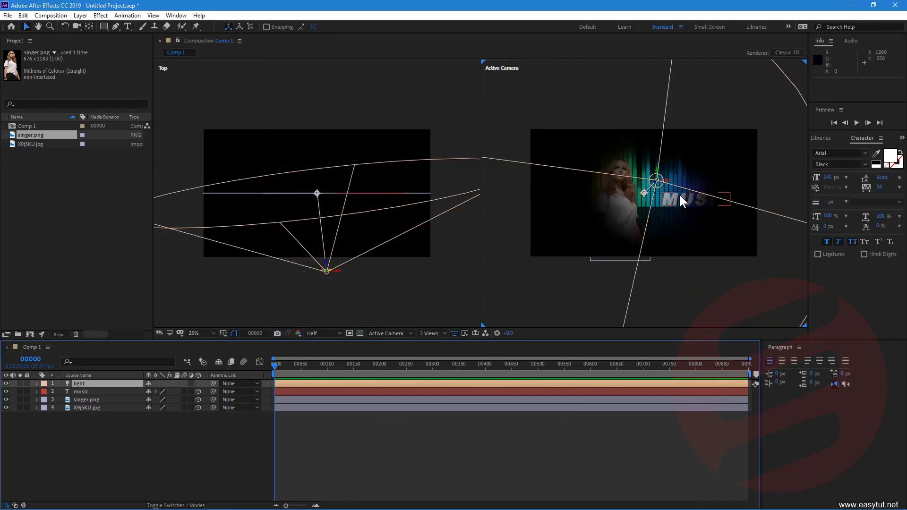
{"action": "scroll", "coordinate": [678, 192], "scroll_direction": "up", "scroll_amount": 1}
{"action": "scroll", "coordinate": [685, 181], "scroll_direction": "down", "scroll_amount": 2}
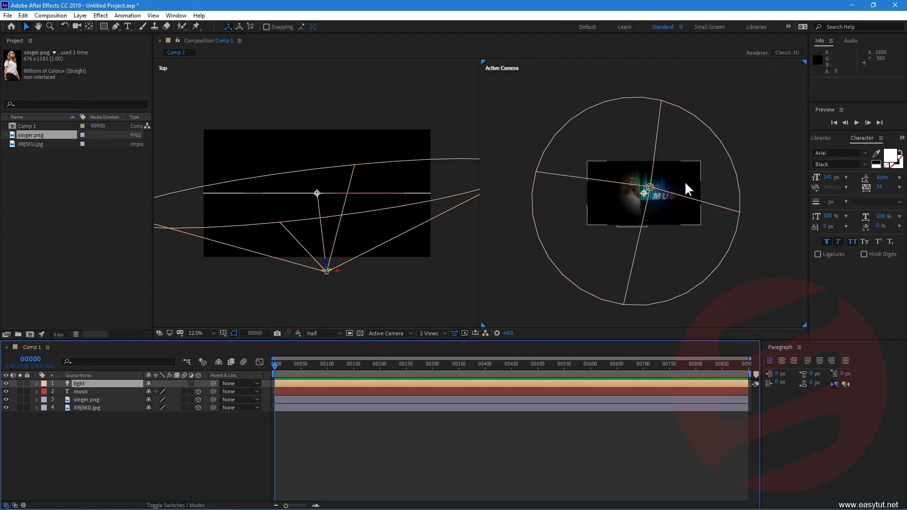
{"action": "scroll", "coordinate": [684, 180], "scroll_direction": "up", "scroll_amount": 1}
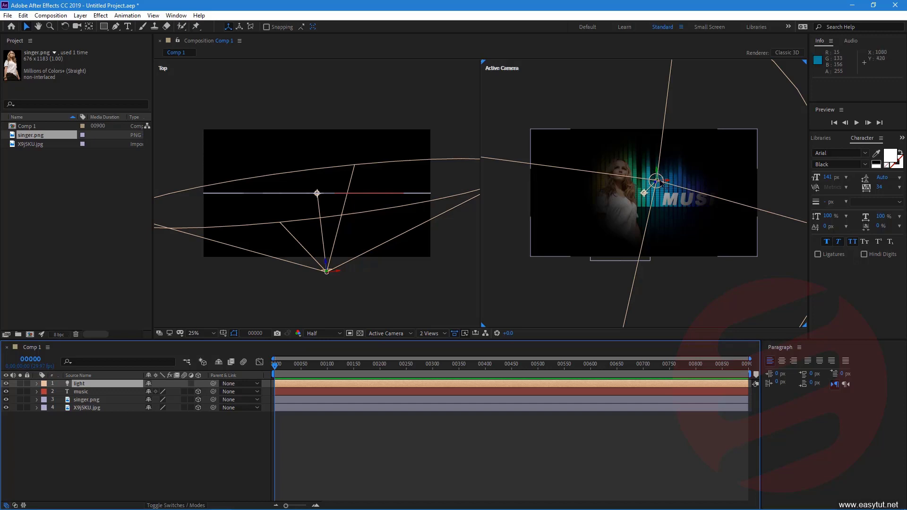
Move the light right, undo a trial depth move, and nudge it to 943.0, 604.4, -697.9
{"action": "mouse_move", "coordinate": [667, 183]}
{"action": "left_mouse_down"}
{"action": "mouse_move", "coordinate": [756, 184]}
{"action": "mouse_move", "coordinate": [641, 168]}
{"action": "mouse_move", "coordinate": [633, 194]}
{"action": "left_mouse_up"}
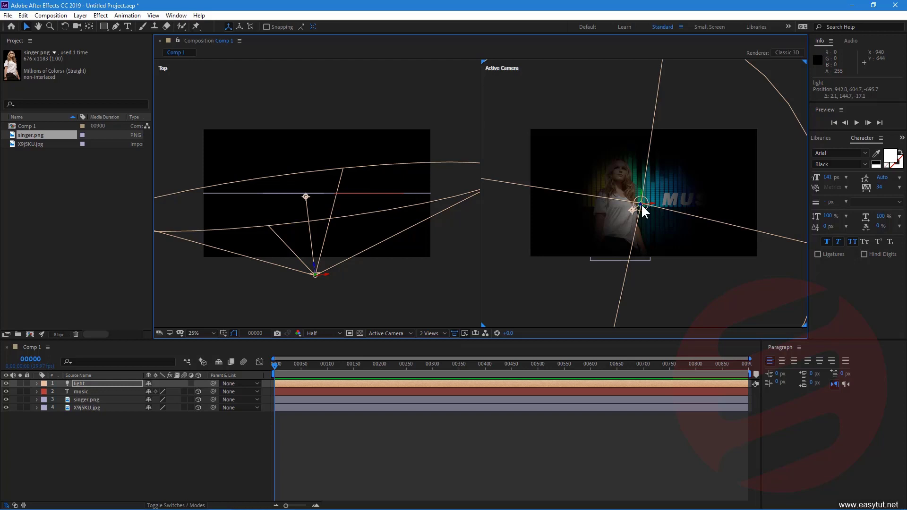
{"action": "left_click_drag", "start_coordinate": [642, 207], "coordinate": [712, 282]}
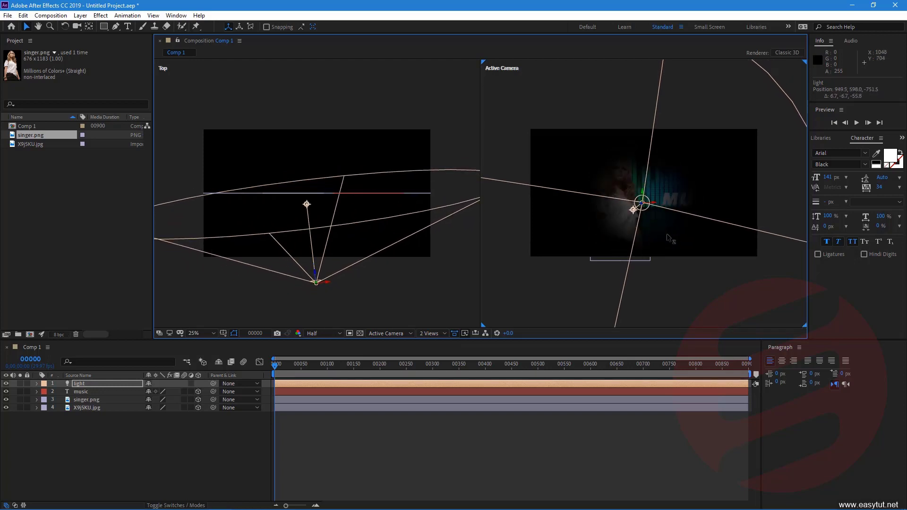
{"action": "key", "text": "ctrl+z"}
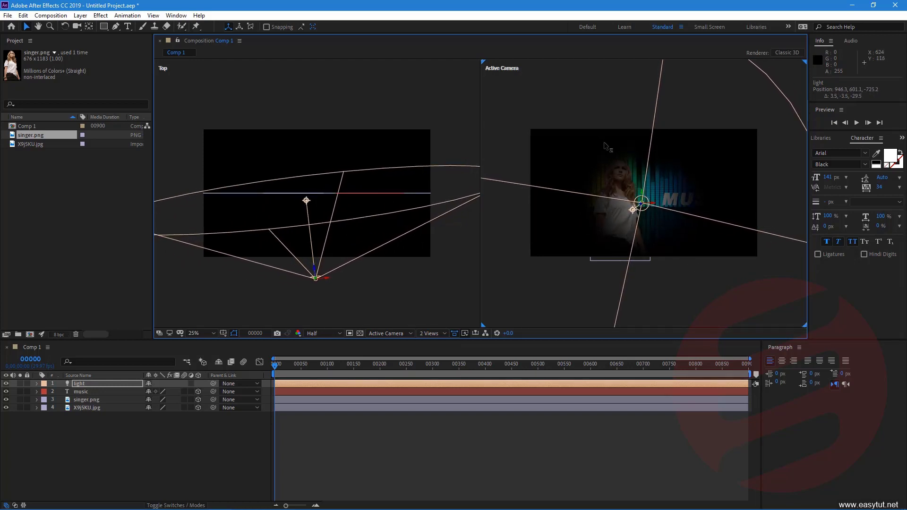
{"action": "left_click_drag", "start_coordinate": [641, 203], "coordinate": [638, 198]}
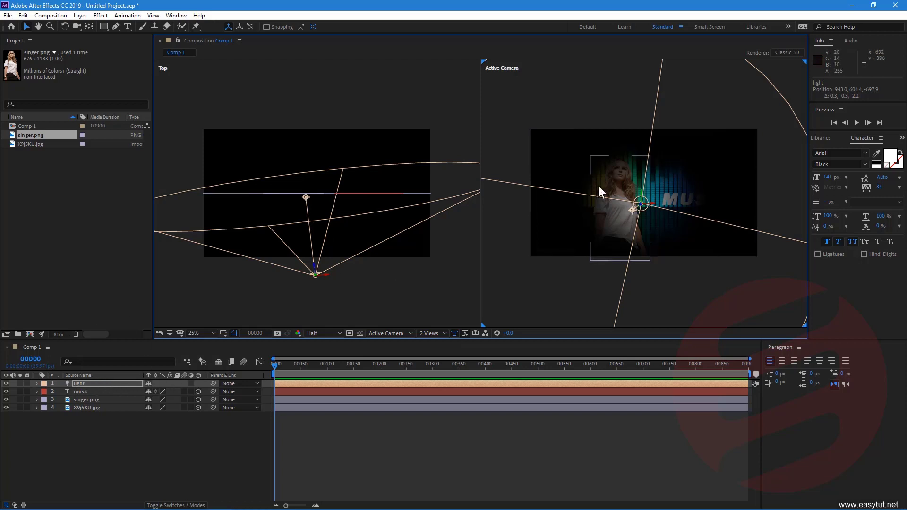
Reopen the light's settings and preview it as a Parallel light
{"action": "double_click", "coordinate": [78, 385]}
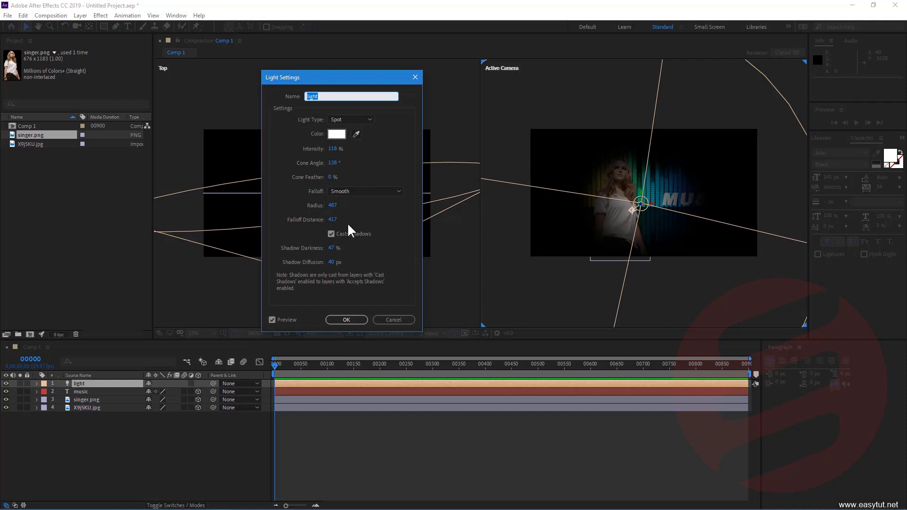
{"action": "left_click", "coordinate": [360, 123]}
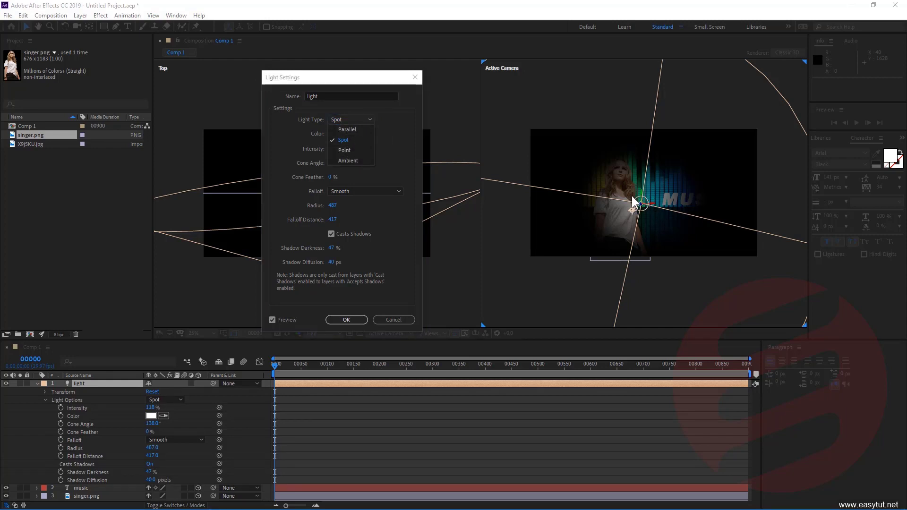
{"action": "left_click", "coordinate": [364, 140]}
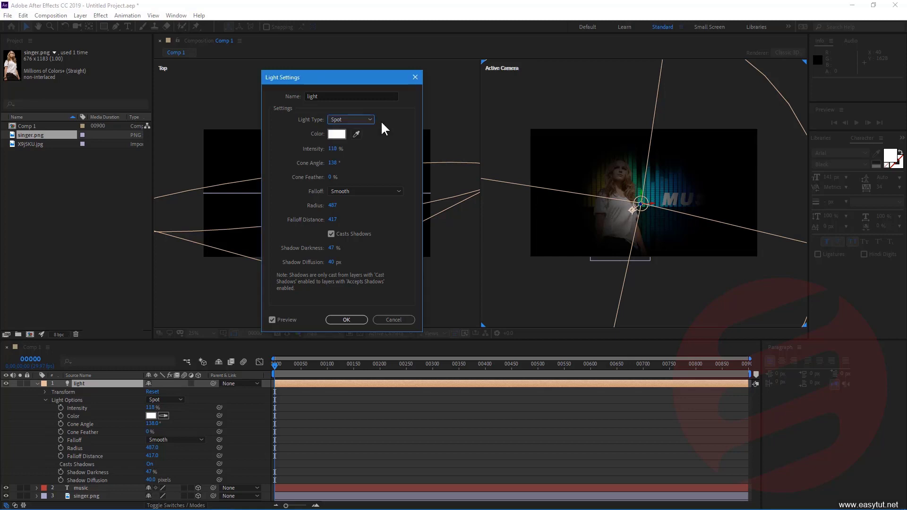
{"action": "left_click", "coordinate": [372, 124]}
{"action": "left_click", "coordinate": [369, 134]}
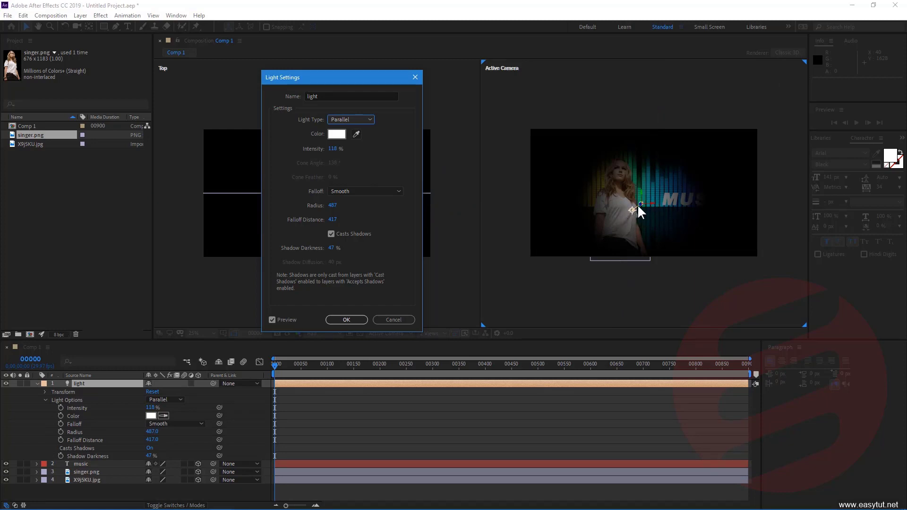
Preview the Point and Ambient light types, then return the light to Spot
{"action": "left_click", "coordinate": [363, 121]}
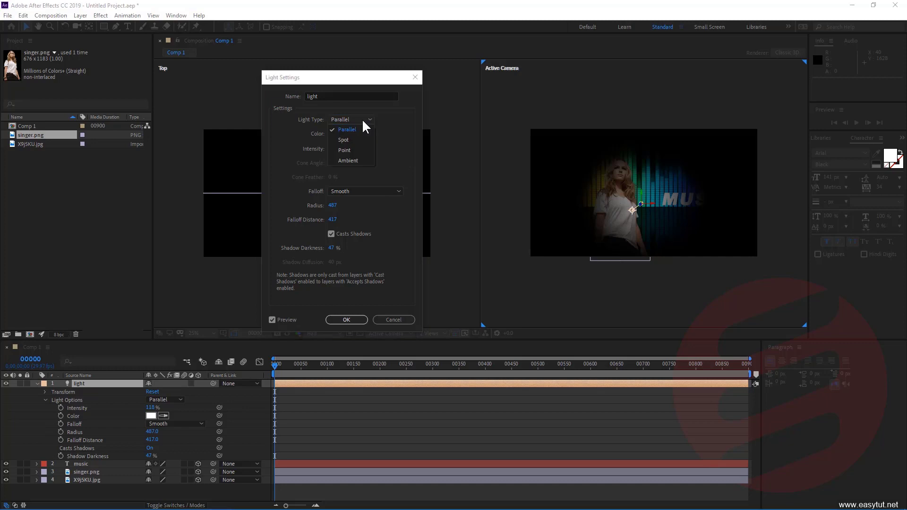
{"action": "left_click", "coordinate": [362, 147]}
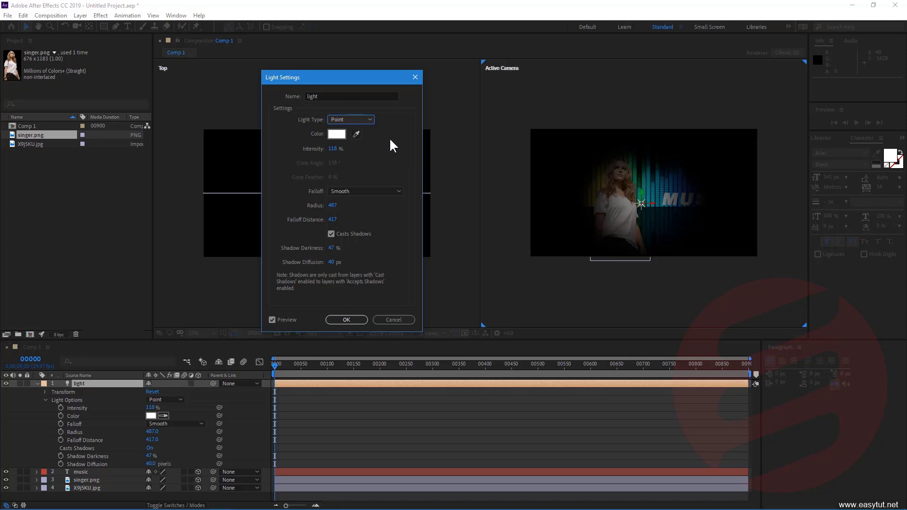
{"action": "left_click", "coordinate": [363, 122]}
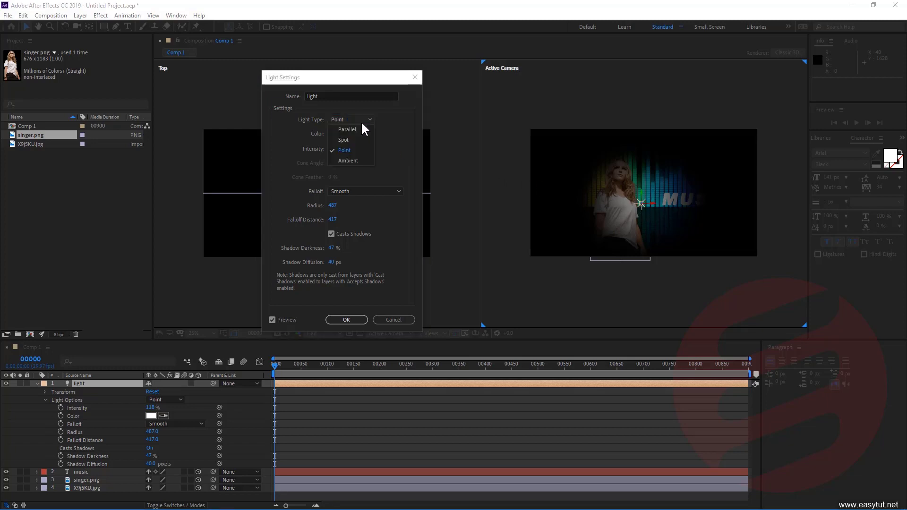
{"action": "left_click", "coordinate": [348, 162]}
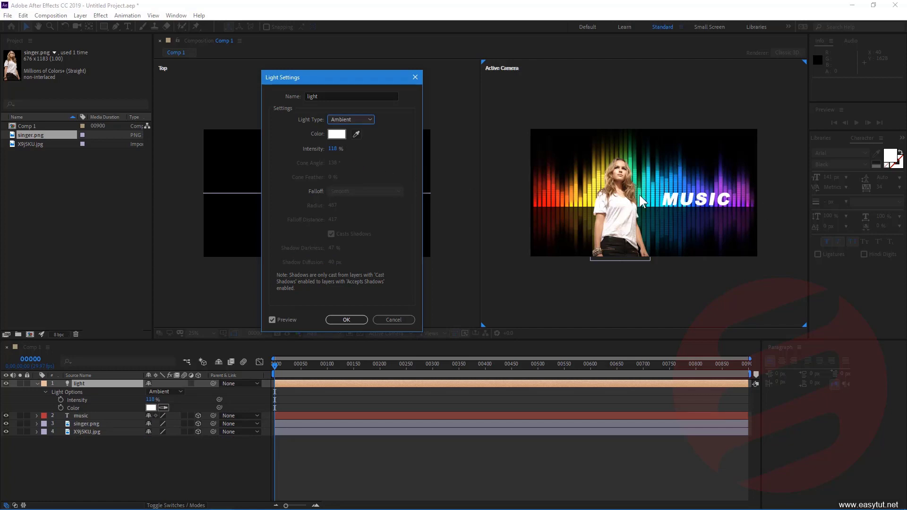
{"action": "left_click", "coordinate": [370, 121]}
{"action": "left_click", "coordinate": [362, 142]}
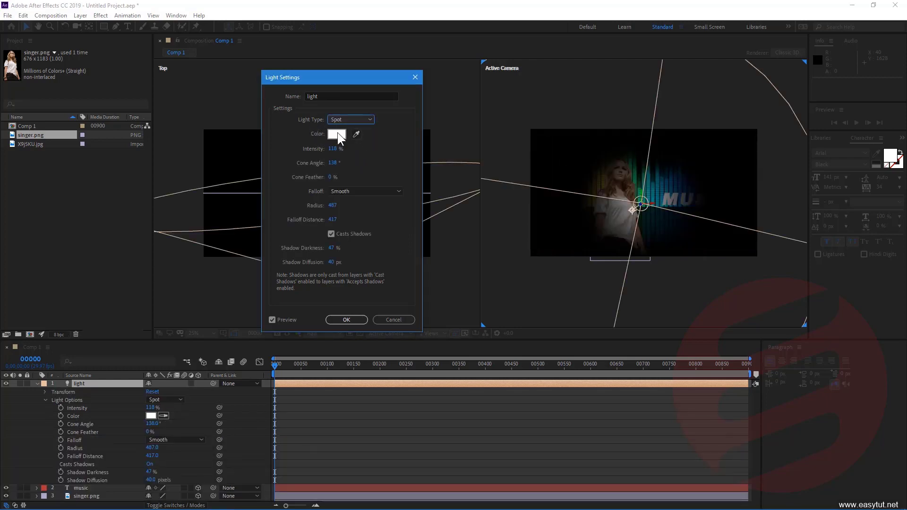
{"action": "left_click", "coordinate": [338, 136]}
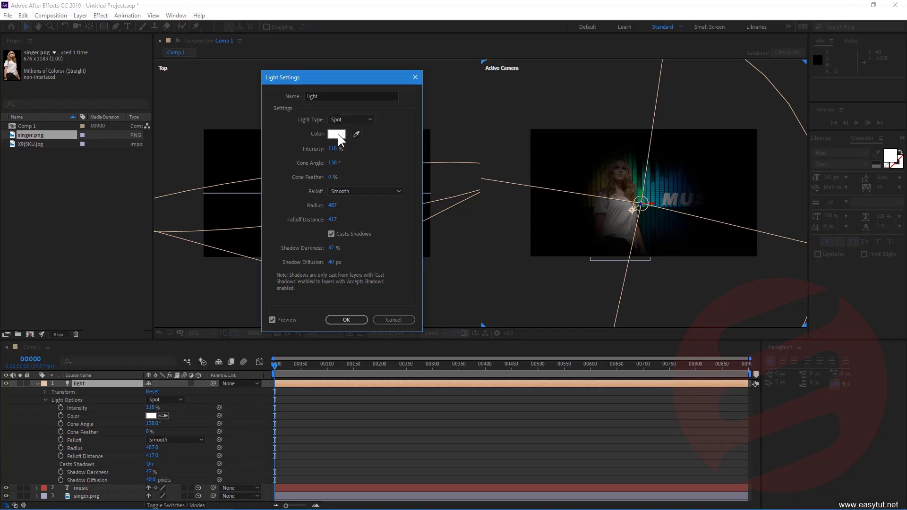
{"action": "left_click", "coordinate": [743, 250]}
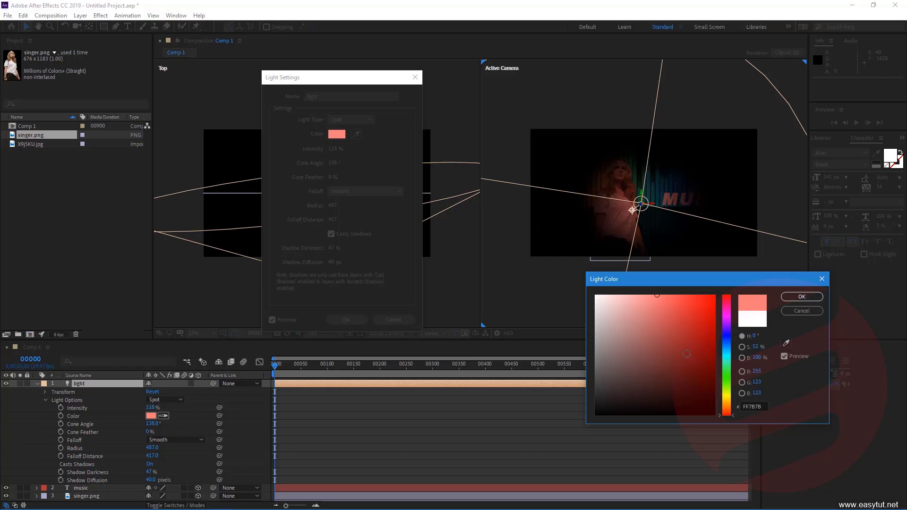
{"action": "left_click", "coordinate": [691, 341]}
{"action": "left_click_drag", "start_coordinate": [725, 340], "coordinate": [725, 358]}
{"action": "left_click", "coordinate": [683, 312]}
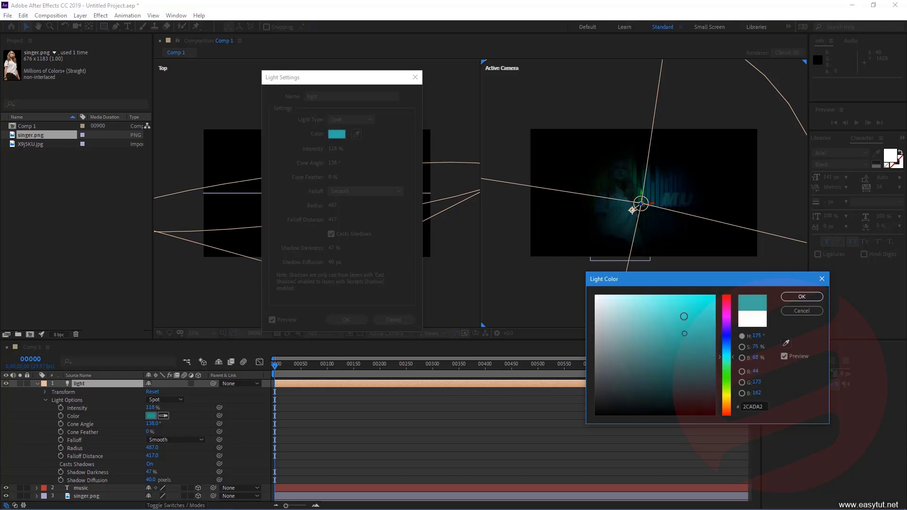
{"action": "left_click", "coordinate": [788, 312]}
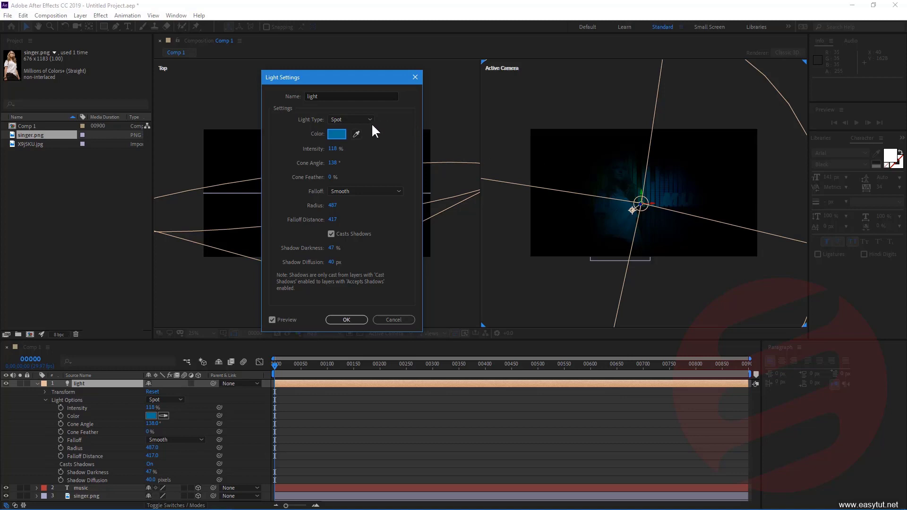
{"action": "left_click", "coordinate": [344, 133]}
{"action": "left_click_drag", "start_coordinate": [629, 329], "coordinate": [563, 269]}
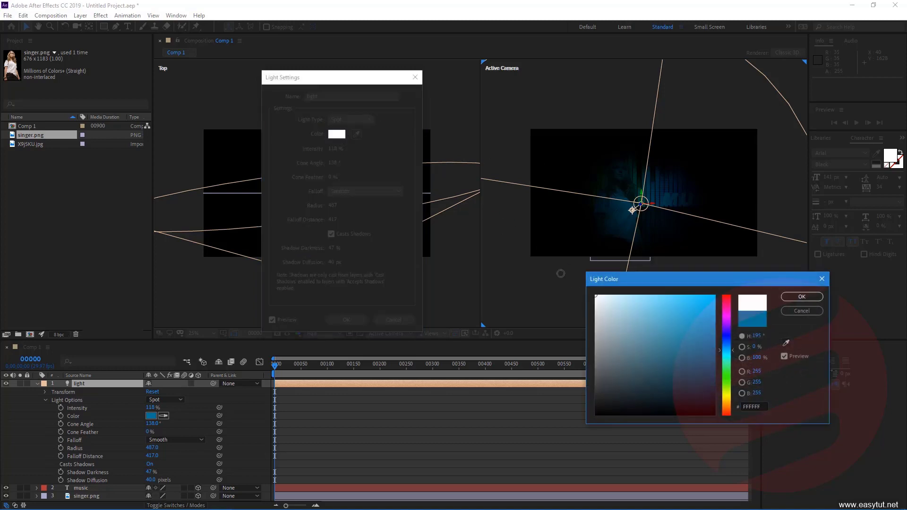
{"action": "left_click", "coordinate": [809, 297]}
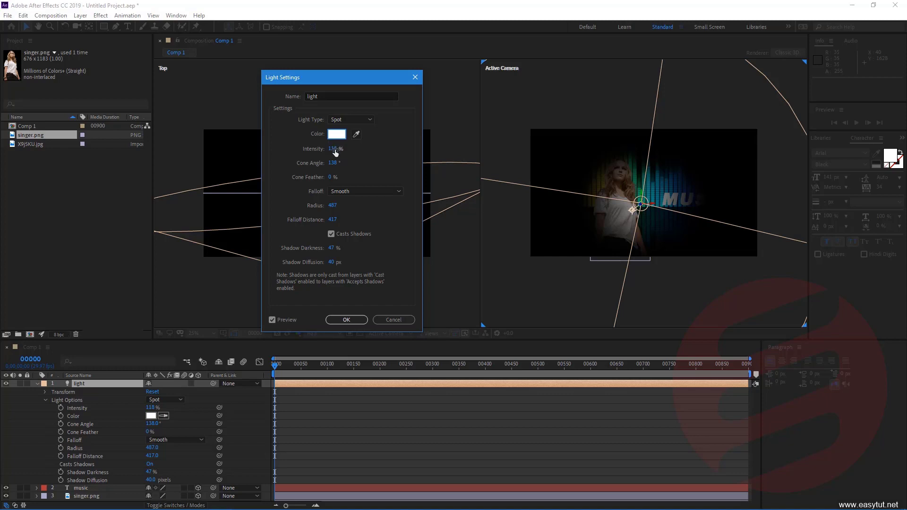
Give the spot light 300% intensity, a 71° cone angle and 97% cone feather
{"action": "mouse_move", "coordinate": [333, 149]}
{"action": "left_mouse_down"}
{"action": "mouse_move", "coordinate": [382, 155]}
{"action": "mouse_move", "coordinate": [354, 162]}
{"action": "mouse_move", "coordinate": [525, 182]}
{"action": "left_mouse_up"}
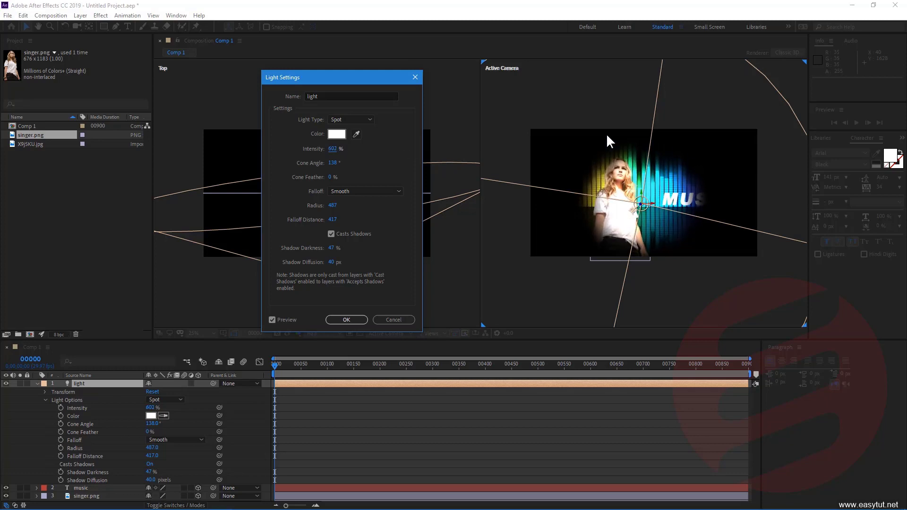
{"action": "mouse_move", "coordinate": [331, 150]}
{"action": "left_mouse_down"}
{"action": "mouse_move", "coordinate": [350, 149]}
{"action": "mouse_move", "coordinate": [304, 153]}
{"action": "mouse_move", "coordinate": [405, 158]}
{"action": "mouse_move", "coordinate": [383, 162]}
{"action": "left_mouse_up"}
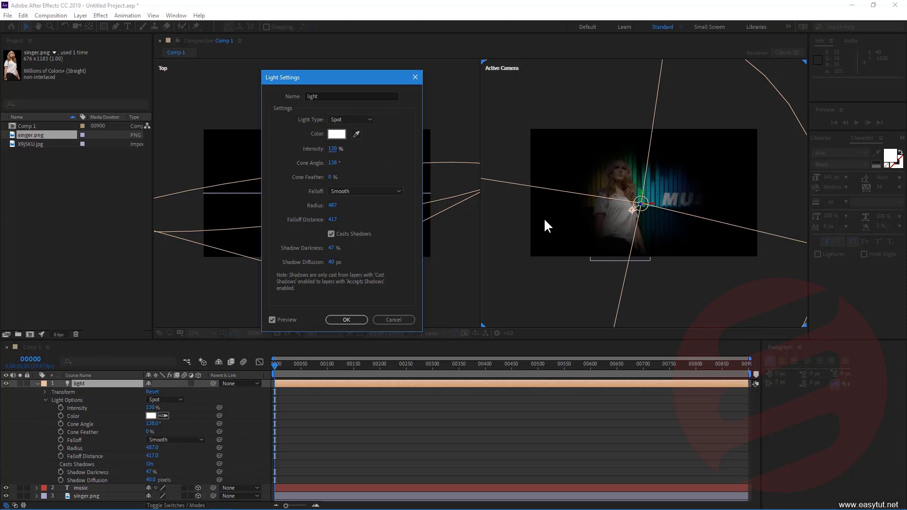
{"action": "left_click_drag", "start_coordinate": [334, 149], "coordinate": [342, 149]}
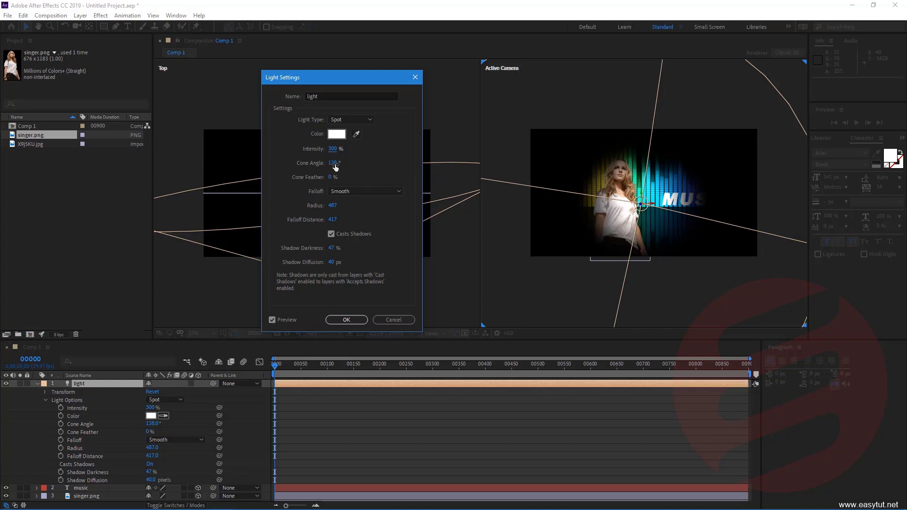
{"action": "left_click_drag", "start_coordinate": [334, 165], "coordinate": [363, 161]}
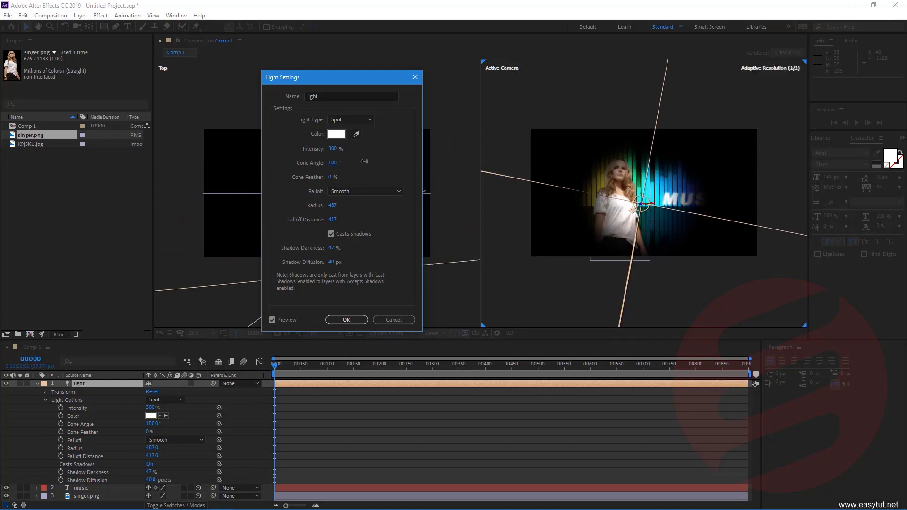
{"action": "left_click_drag", "start_coordinate": [323, 163], "coordinate": [262, 167]}
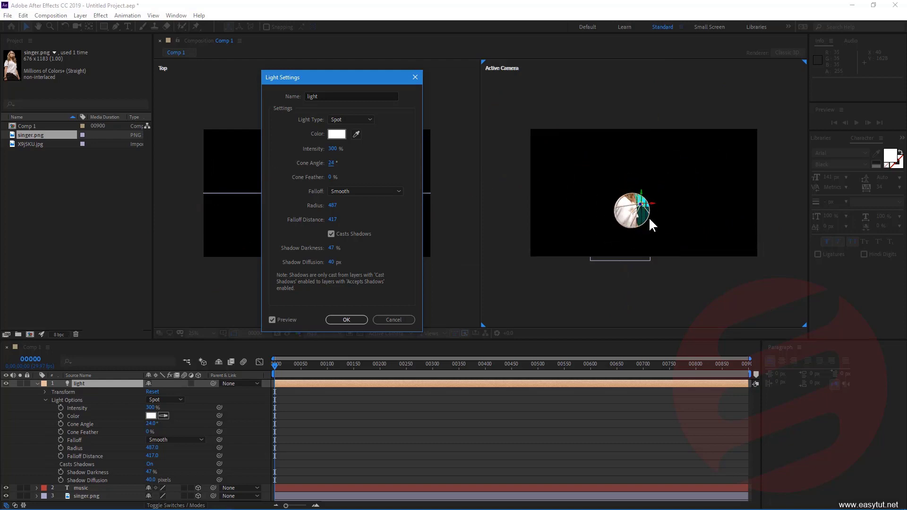
{"action": "mouse_move", "coordinate": [332, 163]}
{"action": "left_mouse_down"}
{"action": "mouse_move", "coordinate": [348, 171]}
{"action": "mouse_move", "coordinate": [335, 163]}
{"action": "left_mouse_up"}
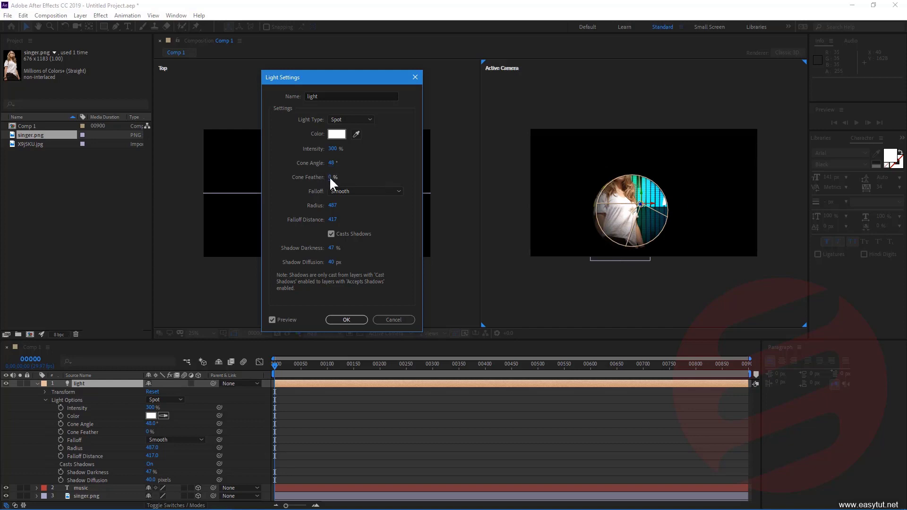
{"action": "mouse_move", "coordinate": [330, 177]}
{"action": "left_mouse_down"}
{"action": "mouse_move", "coordinate": [357, 177]}
{"action": "mouse_move", "coordinate": [299, 178]}
{"action": "mouse_move", "coordinate": [337, 178]}
{"action": "mouse_move", "coordinate": [347, 164]}
{"action": "left_mouse_up"}
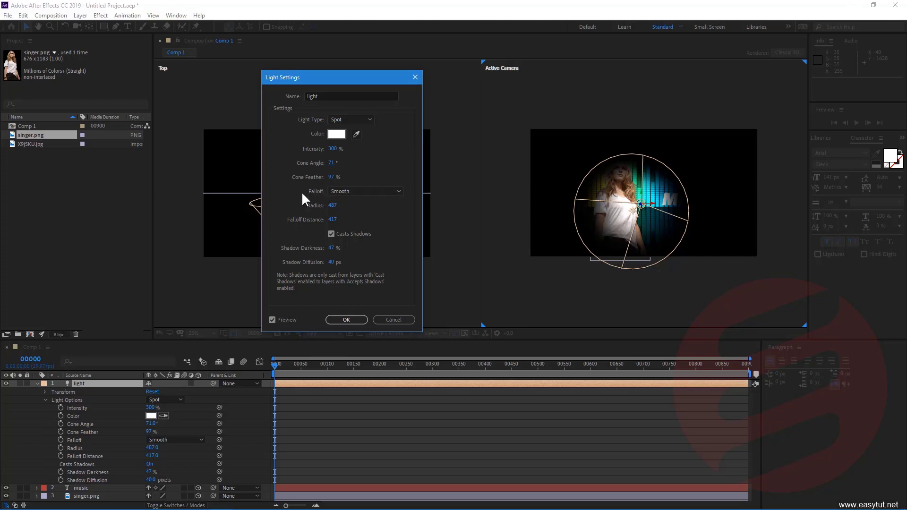
Try Smooth and Inverse Square Clamped falloff on the spot light, then set it back to None
{"action": "left_click", "coordinate": [370, 190]}
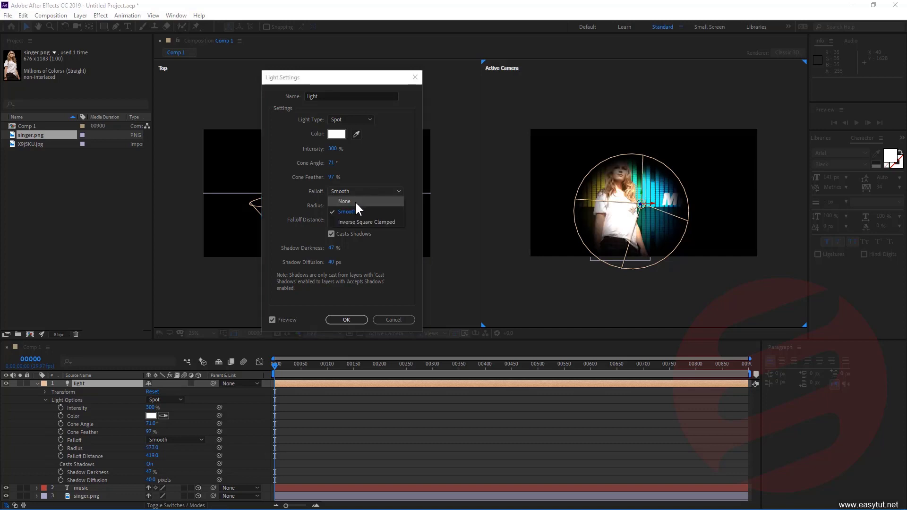
{"action": "left_click", "coordinate": [355, 200]}
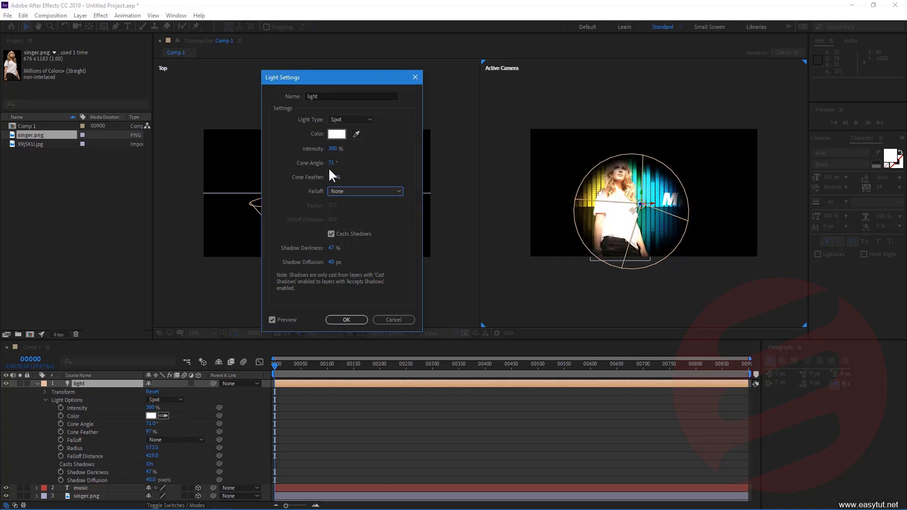
{"action": "left_click", "coordinate": [347, 192]}
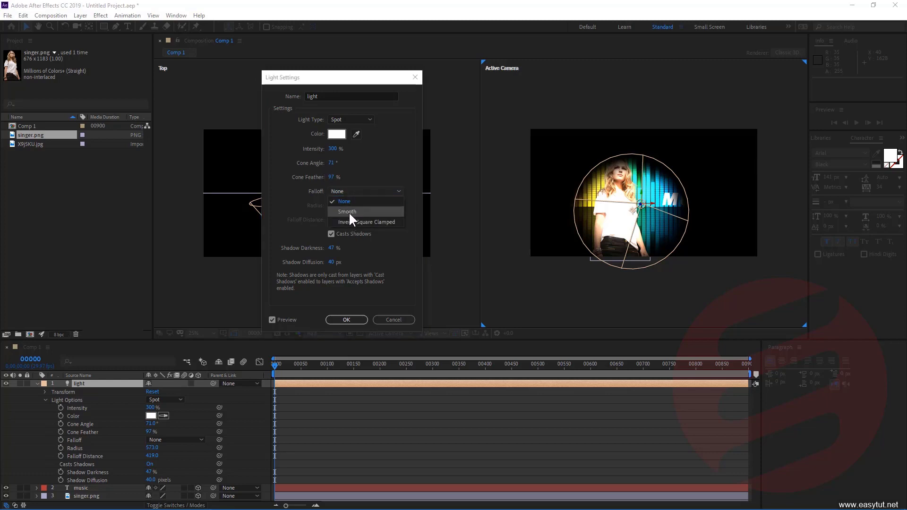
{"action": "left_click", "coordinate": [348, 211]}
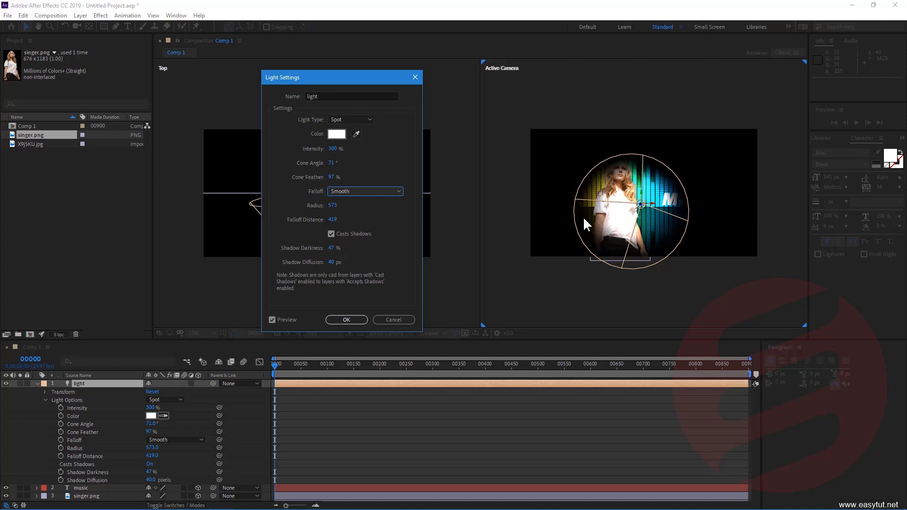
{"action": "left_click", "coordinate": [331, 193]}
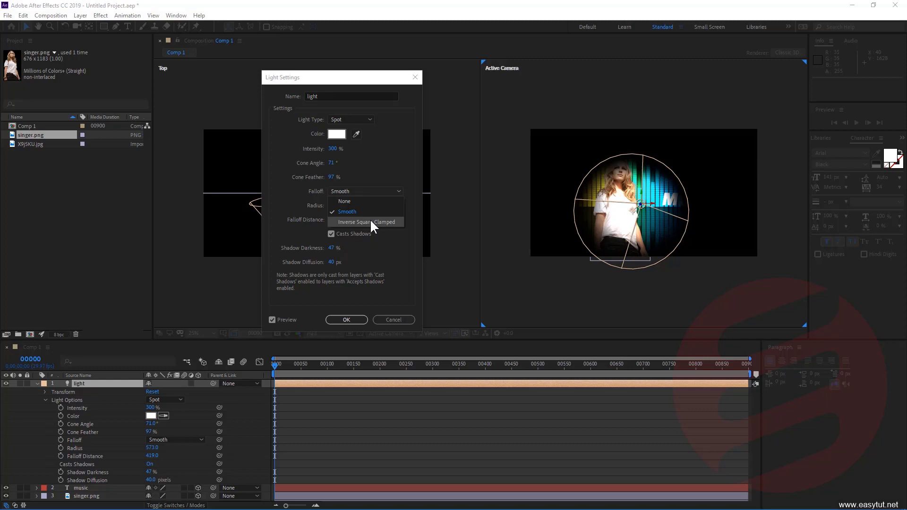
{"action": "left_click", "coordinate": [370, 221]}
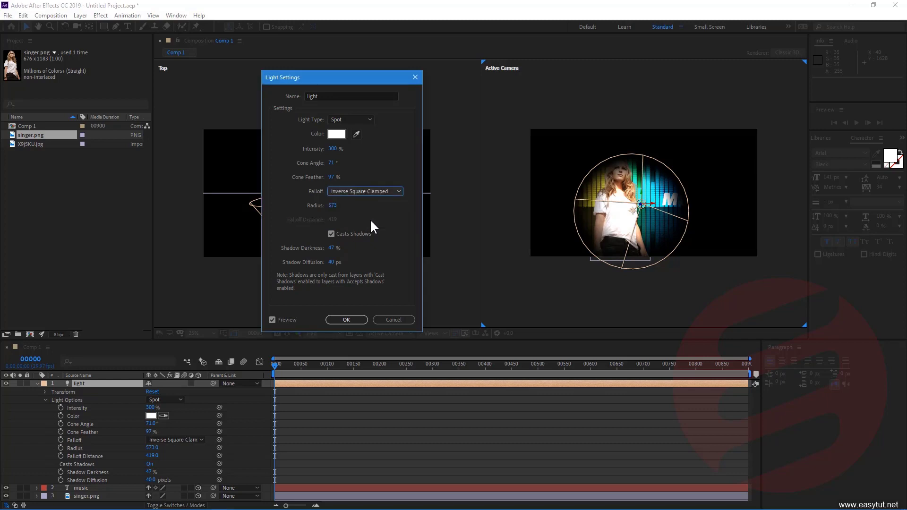
{"action": "left_click", "coordinate": [348, 191]}
{"action": "left_click", "coordinate": [353, 200]}
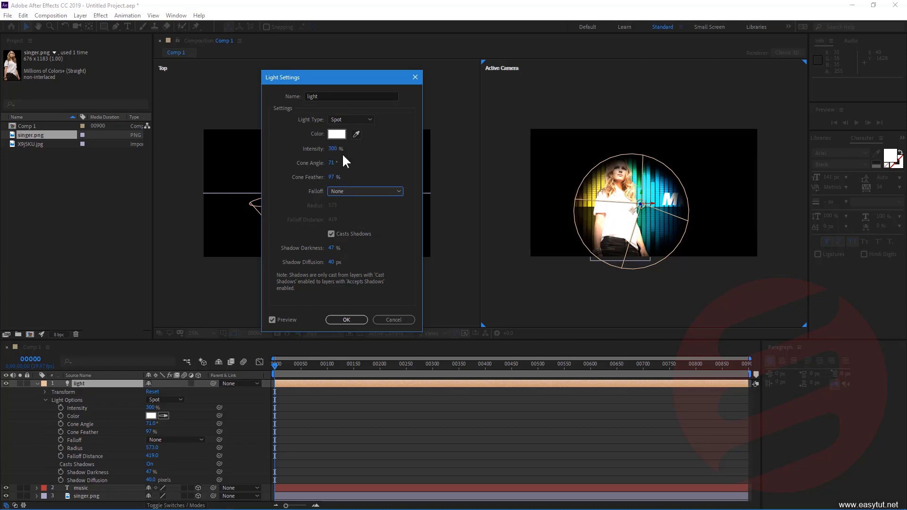
Scrub the spot light to 217% intensity, a 62° cone and 53% shadow darkness
{"action": "left_click_drag", "start_coordinate": [333, 180], "coordinate": [381, 181]}
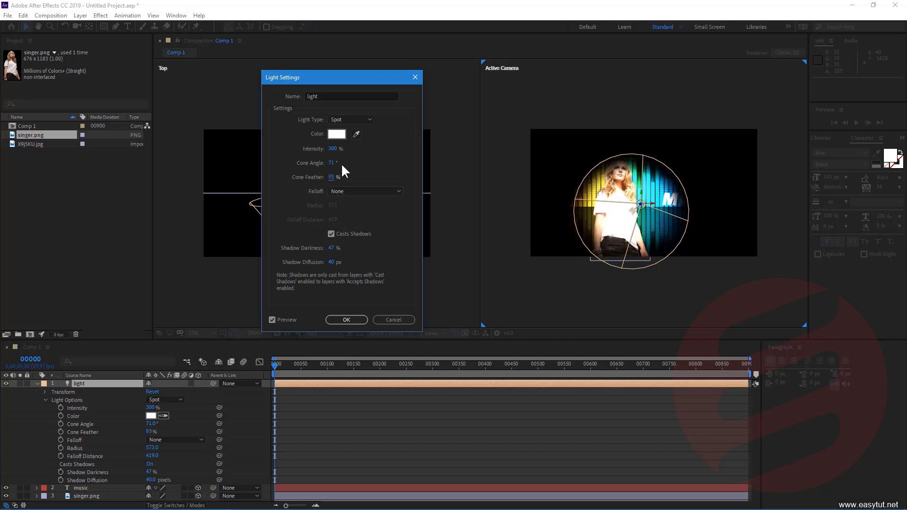
{"action": "mouse_move", "coordinate": [332, 150]}
{"action": "left_mouse_down"}
{"action": "mouse_move", "coordinate": [323, 170]}
{"action": "mouse_move", "coordinate": [319, 163]}
{"action": "left_mouse_up"}
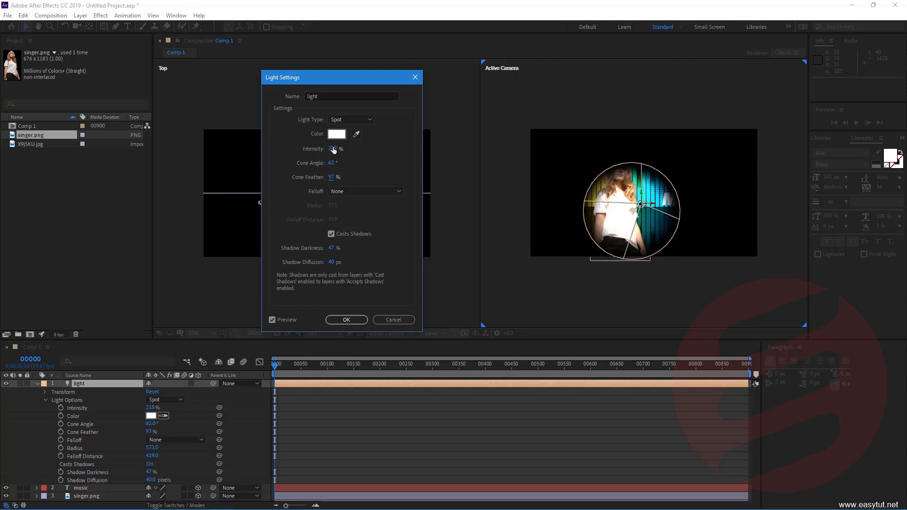
{"action": "left_click_drag", "start_coordinate": [333, 150], "coordinate": [330, 156]}
{"action": "mouse_move", "coordinate": [331, 248]}
{"action": "left_mouse_down"}
{"action": "mouse_move", "coordinate": [363, 250]}
{"action": "mouse_move", "coordinate": [315, 250]}
{"action": "left_mouse_up"}
Apply the new light settings and reveal the light layer's Transform properties
{"action": "left_click", "coordinate": [352, 322]}
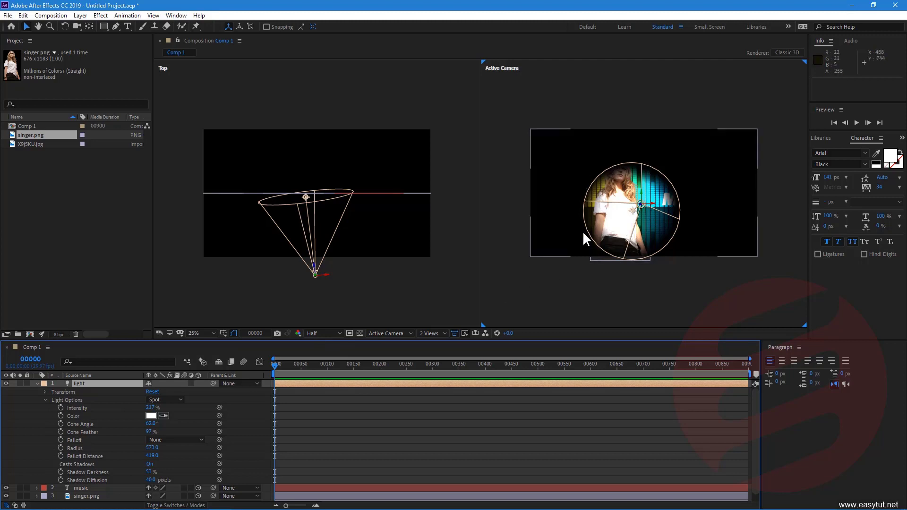
{"action": "left_click", "coordinate": [47, 400]}
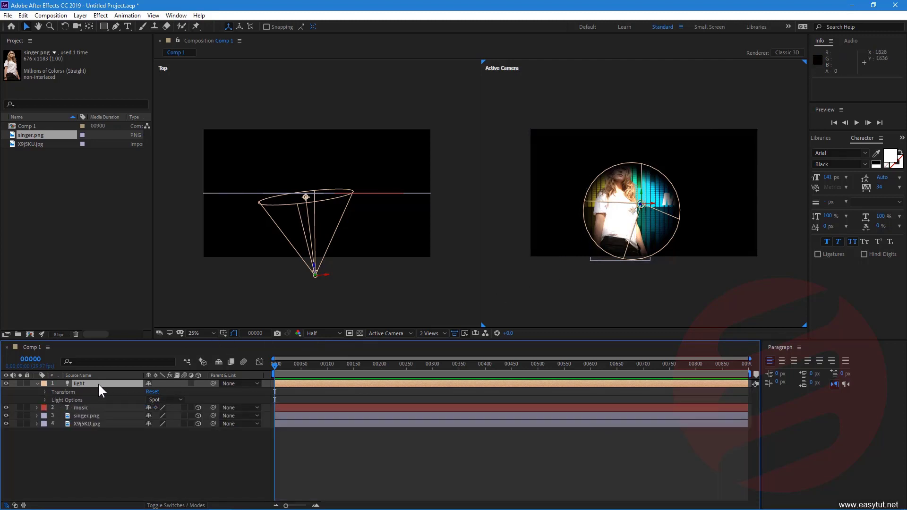
{"action": "left_click", "coordinate": [45, 393]}
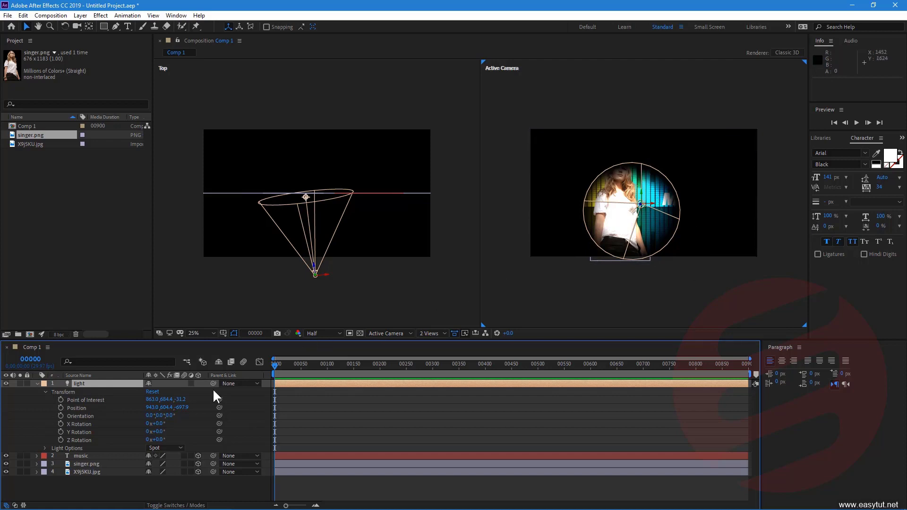
Switch back to the Light Options group, then reopen Light Settings and cancel without changes
{"action": "left_click", "coordinate": [45, 391]}
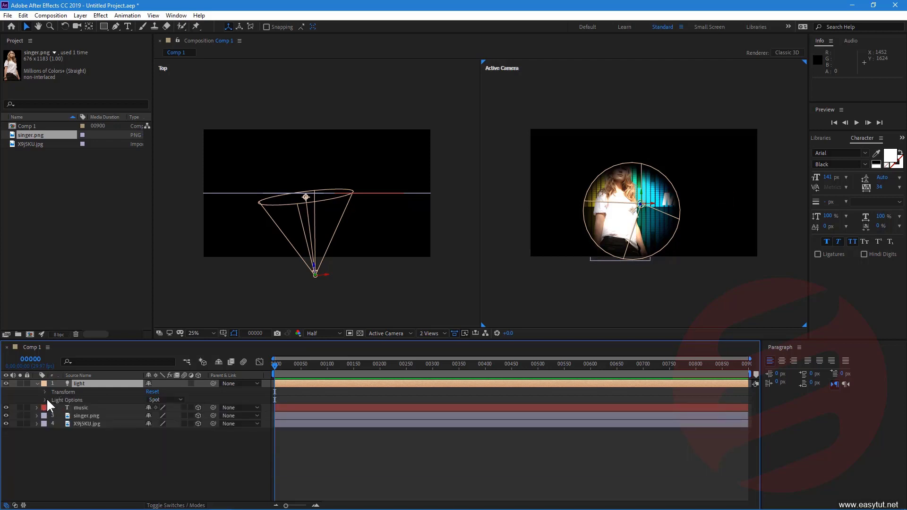
{"action": "left_click", "coordinate": [46, 400]}
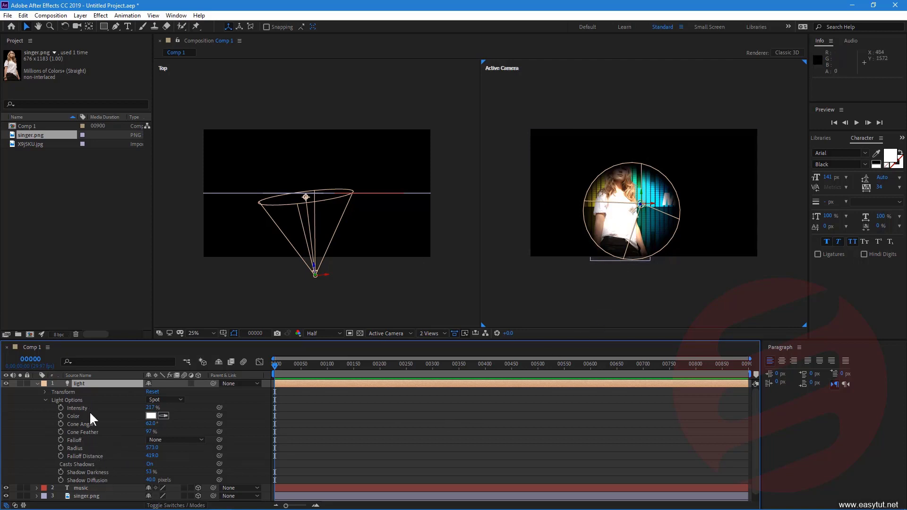
{"action": "double_click", "coordinate": [83, 384]}
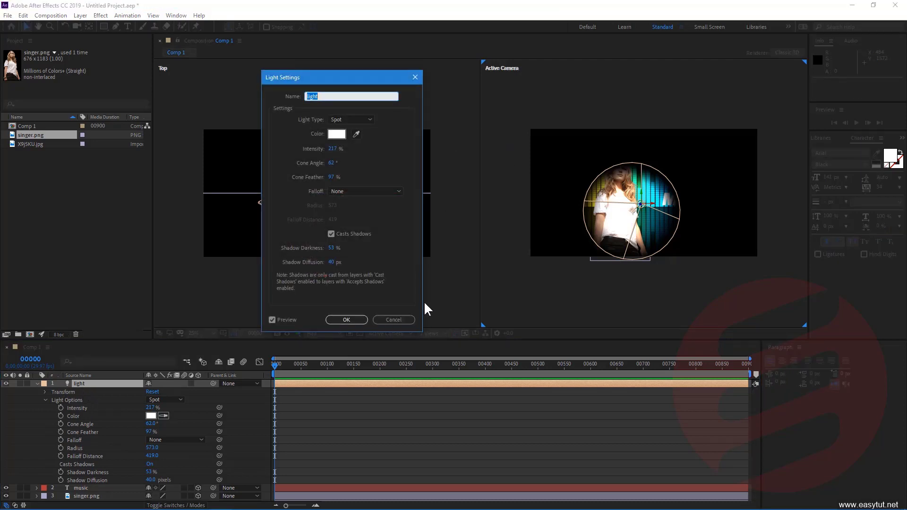
{"action": "left_click", "coordinate": [388, 322]}
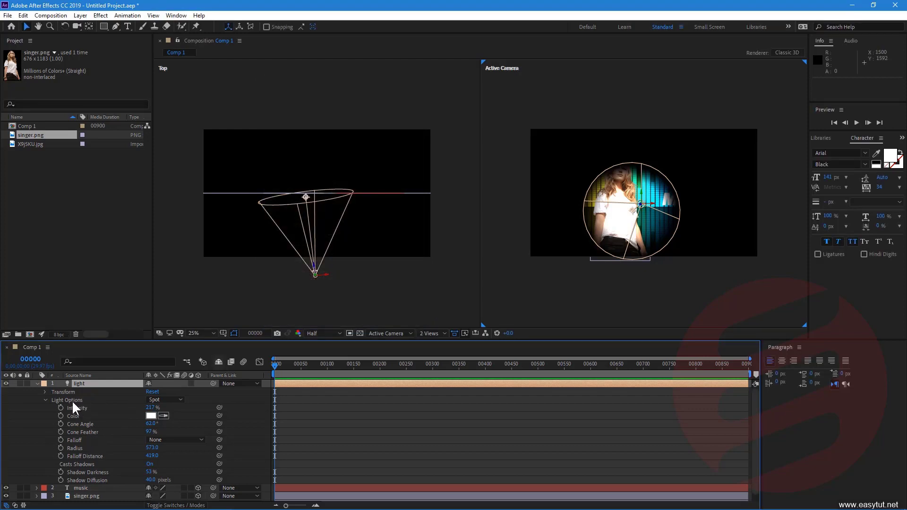
Place the spot light on the right side of the scene and keyframe its Position and Point of Interest
{"action": "left_click", "coordinate": [45, 400]}
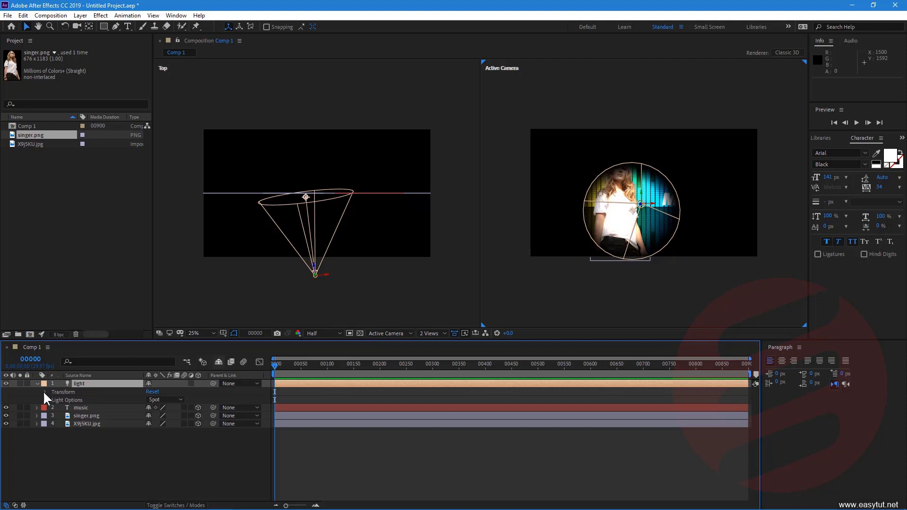
{"action": "left_click", "coordinate": [45, 392]}
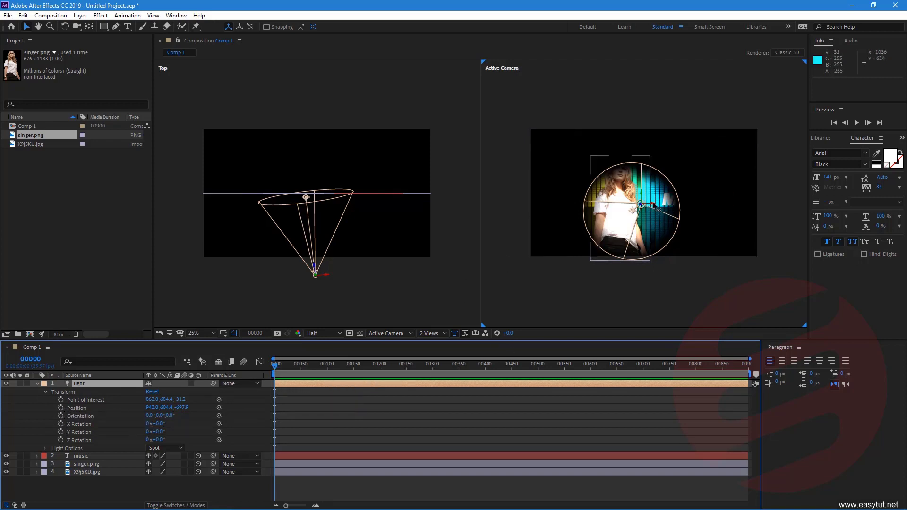
{"action": "left_click_drag", "start_coordinate": [651, 205], "coordinate": [760, 179]}
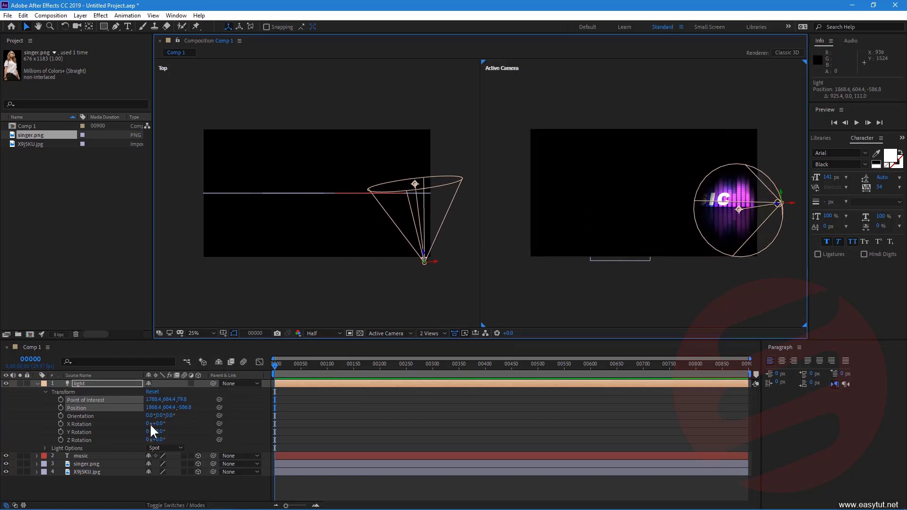
{"action": "left_click", "coordinate": [61, 408]}
{"action": "left_click", "coordinate": [61, 400]}
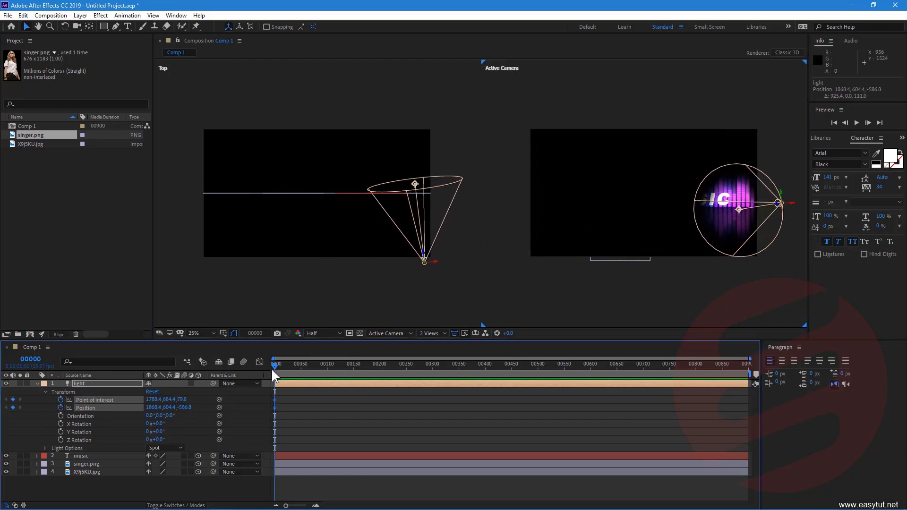
At frame 74, move the spot light to the far left, then preview the sweep
{"action": "left_click_drag", "start_coordinate": [275, 365], "coordinate": [313, 365]}
{"action": "key", "text": "ctrl+shift+z"}
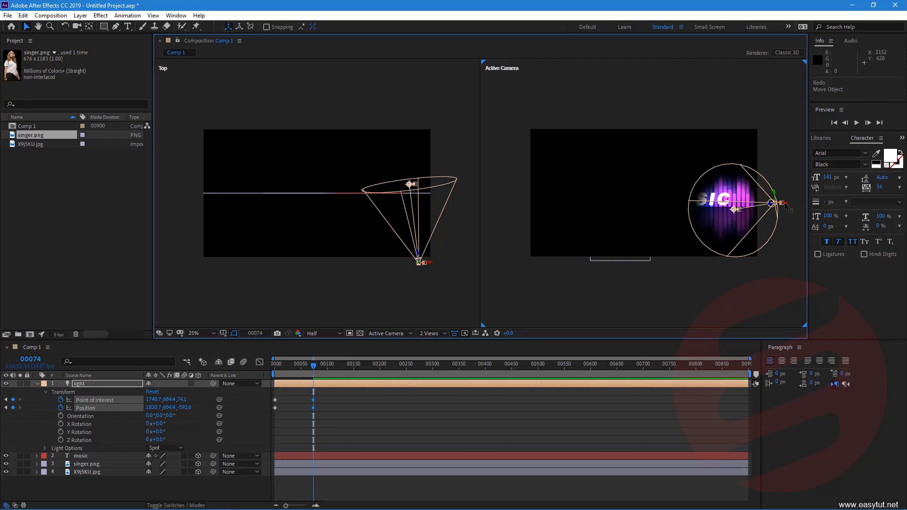
{"action": "left_click_drag", "start_coordinate": [785, 206], "coordinate": [522, 217]}
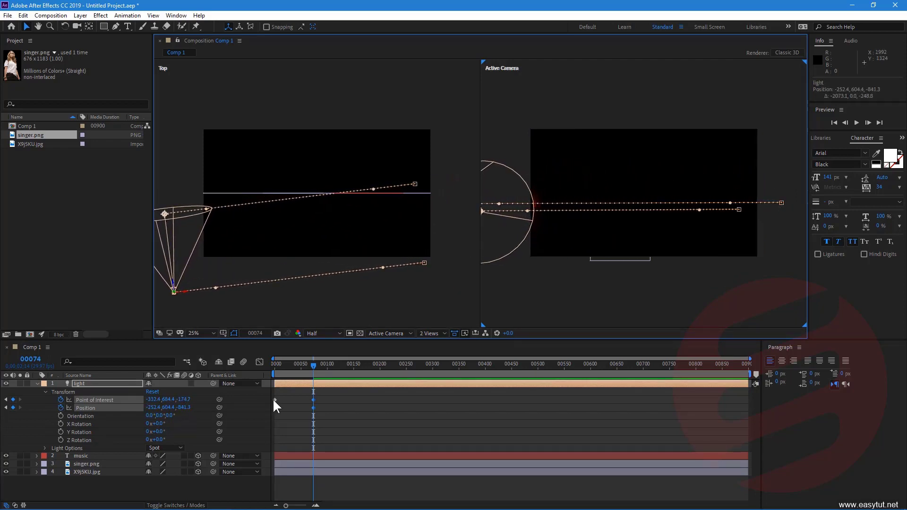
{"action": "left_click_drag", "start_coordinate": [313, 367], "coordinate": [265, 369]}
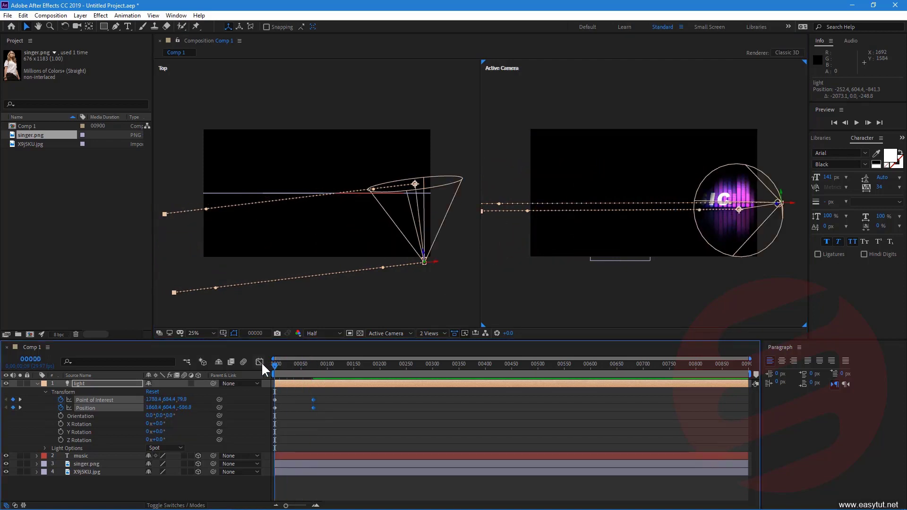
{"action": "key", "text": "space"}
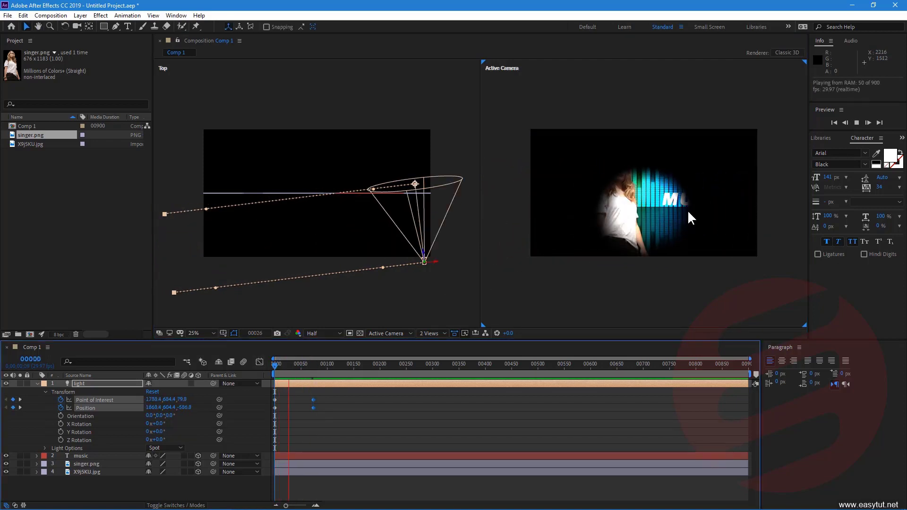
{"action": "key", "text": "space"}
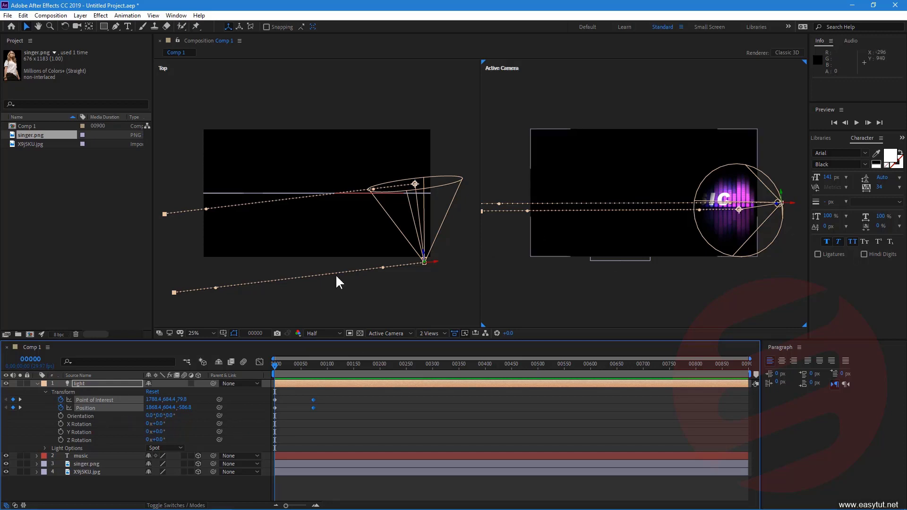
Keyframe the spot light's Cone Angle at 62° on frame 0
{"action": "left_click", "coordinate": [45, 448]}
{"action": "scroll", "coordinate": [224, 431], "scroll_direction": "up", "scroll_amount": 1}
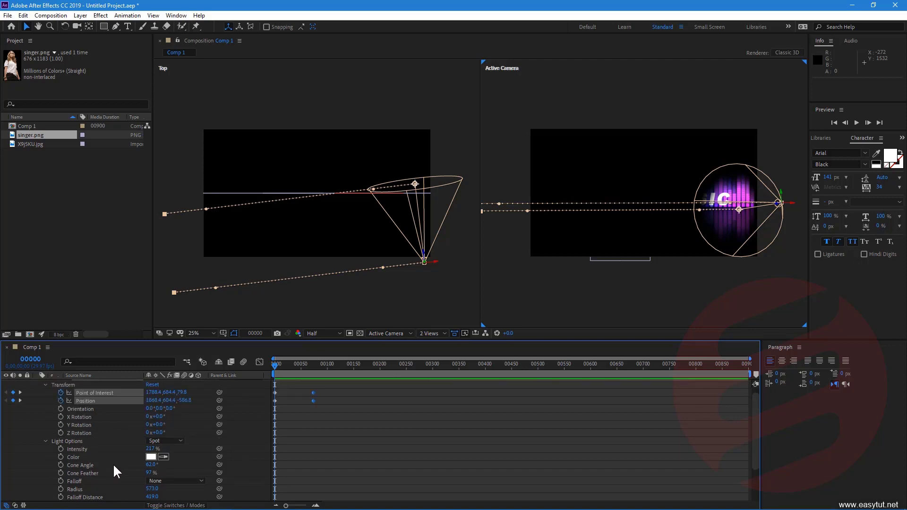
{"action": "left_click", "coordinate": [94, 464]}
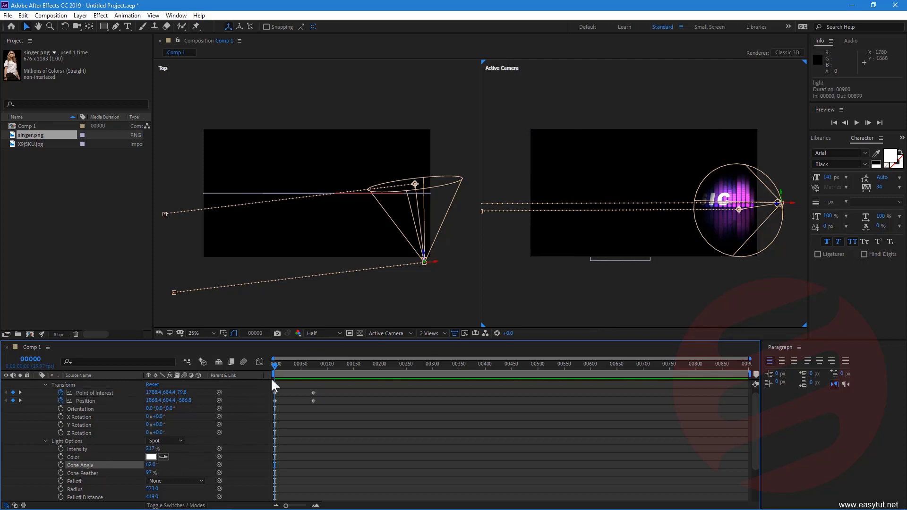
{"action": "left_click", "coordinate": [60, 465]}
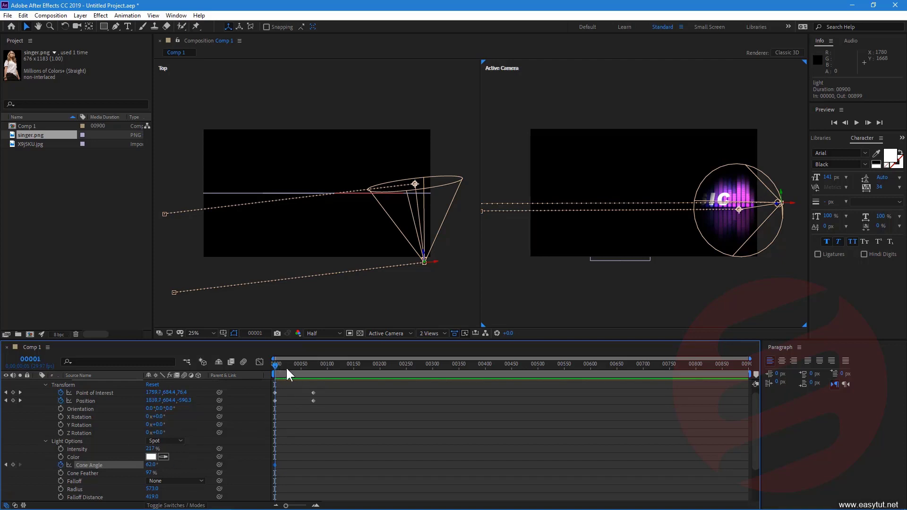
Widen the cone angle to 120° at frame 74 and preview the animation
{"action": "left_click_drag", "start_coordinate": [278, 370], "coordinate": [314, 370]}
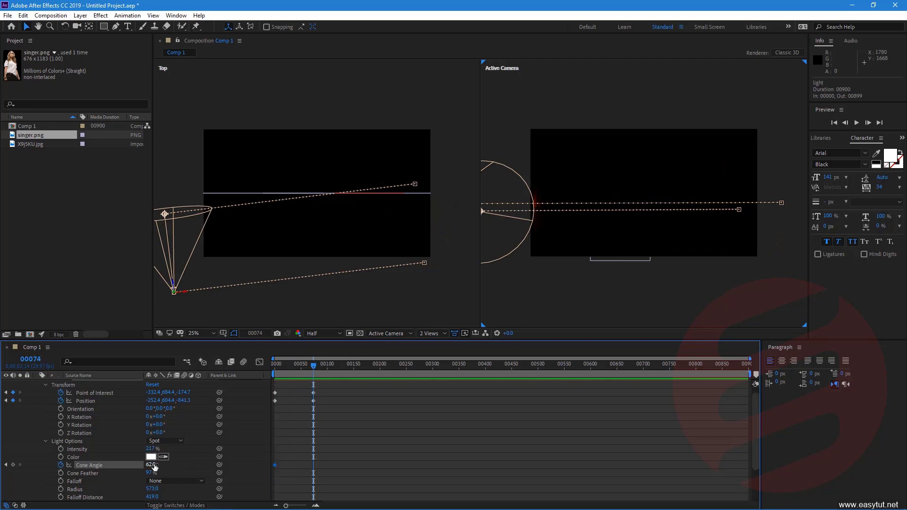
{"action": "left_click_drag", "start_coordinate": [153, 469], "coordinate": [175, 464]}
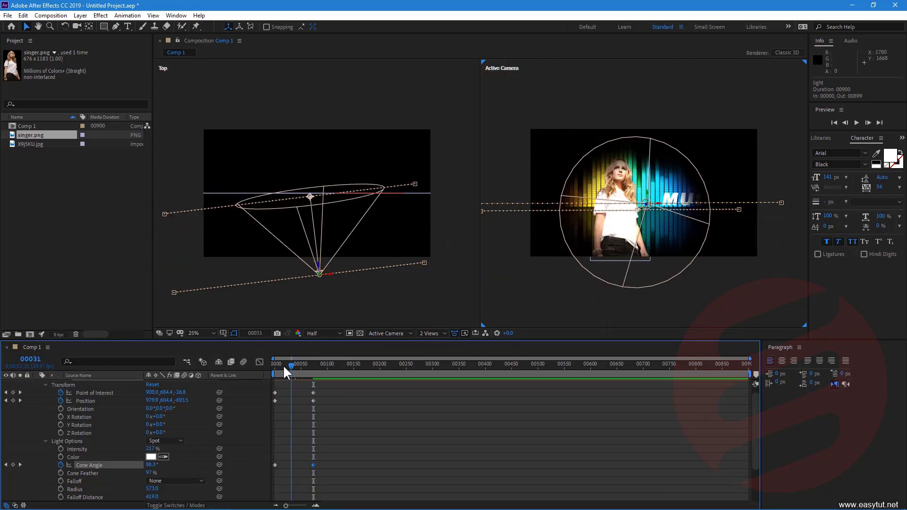
{"action": "left_click_drag", "start_coordinate": [313, 371], "coordinate": [277, 378]}
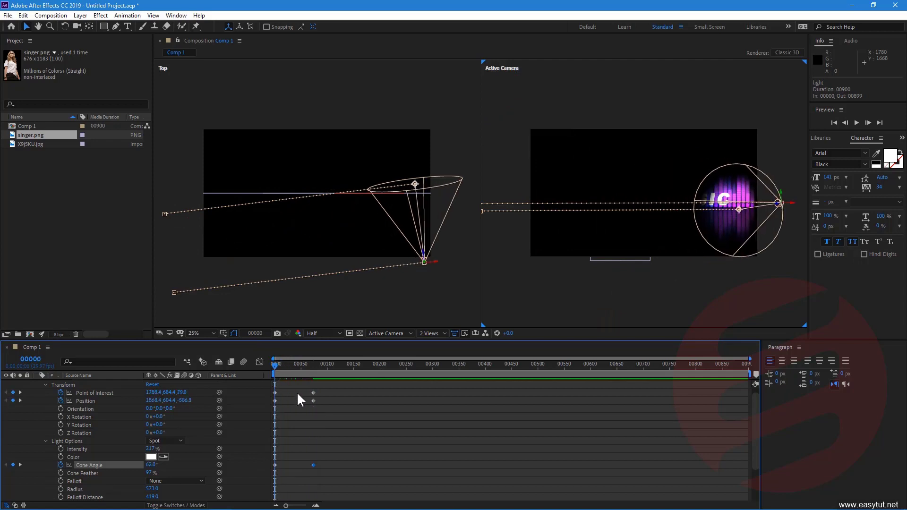
{"action": "key", "text": "space"}
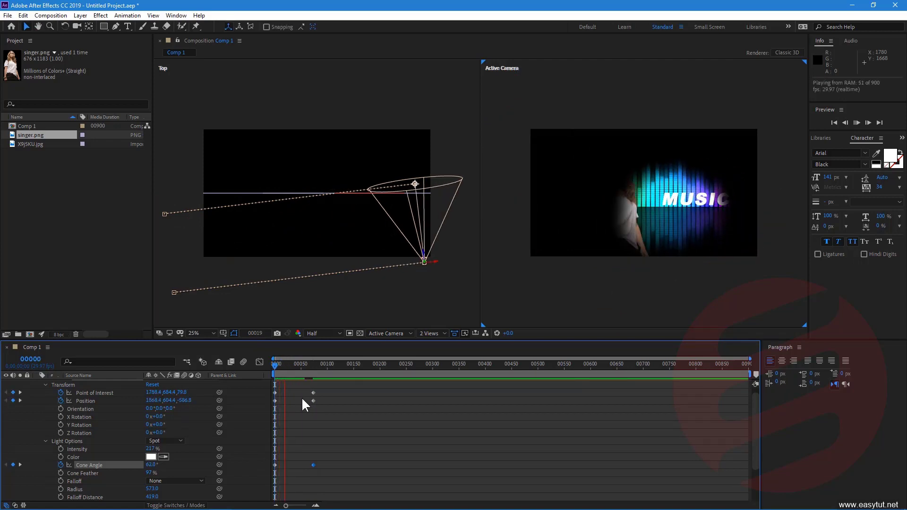
{"action": "left_click", "coordinate": [312, 368]}
{"action": "left_click_drag", "start_coordinate": [312, 369], "coordinate": [258, 375]}
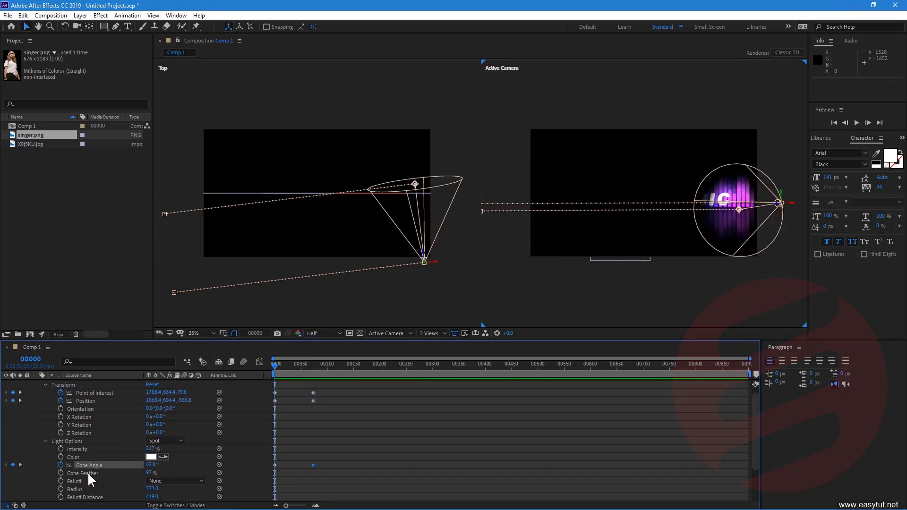
{"action": "scroll", "coordinate": [104, 422], "scroll_direction": "down", "scroll_amount": 1}
{"action": "scroll", "coordinate": [100, 416], "scroll_direction": "up", "scroll_amount": 3}
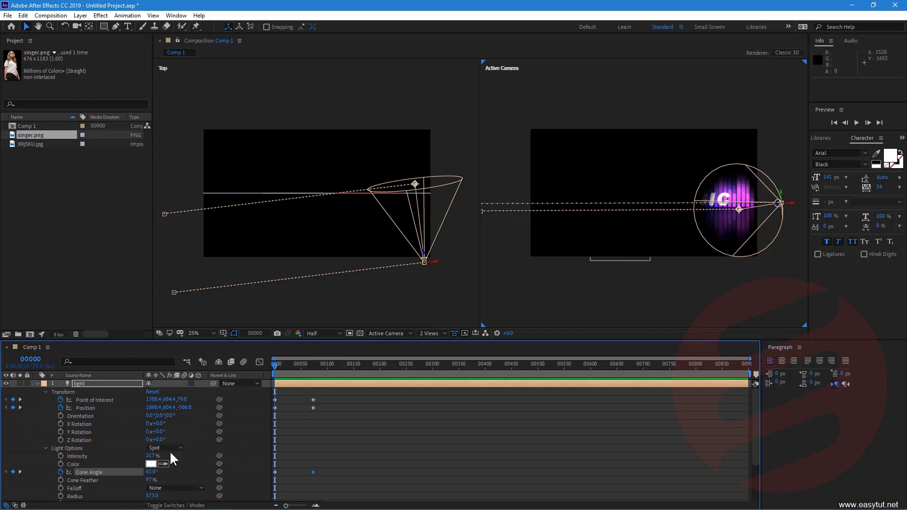
{"action": "left_click_drag", "start_coordinate": [276, 366], "coordinate": [315, 368]}
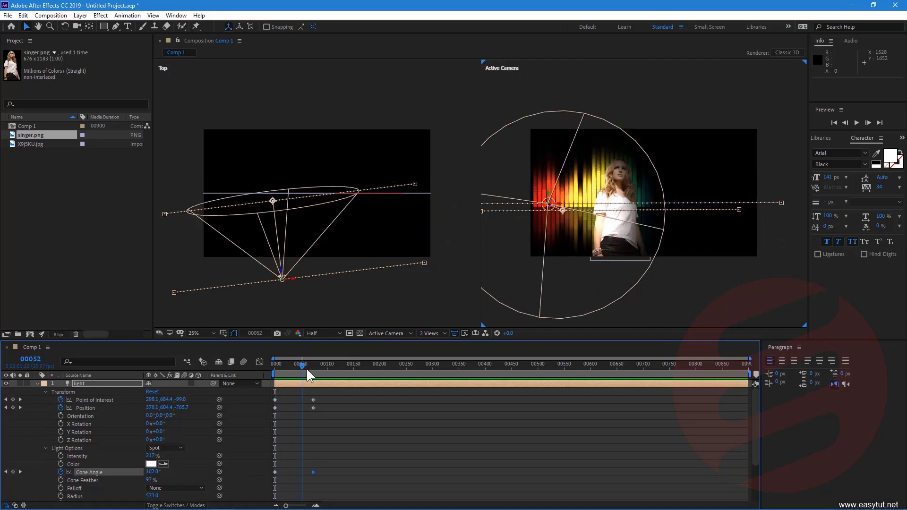
Change the spot light's colour from white to light cyan and move the playhead forward
{"action": "left_click", "coordinate": [153, 462]}
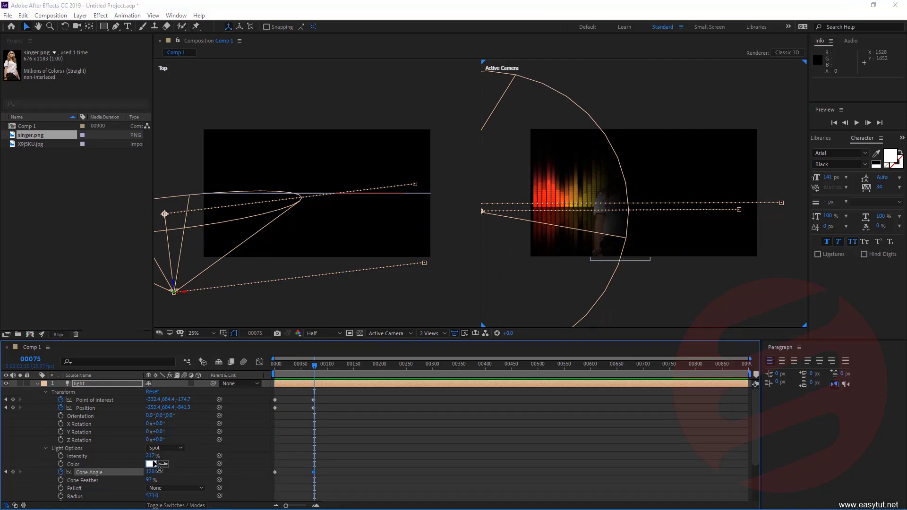
{"action": "left_click", "coordinate": [705, 358]}
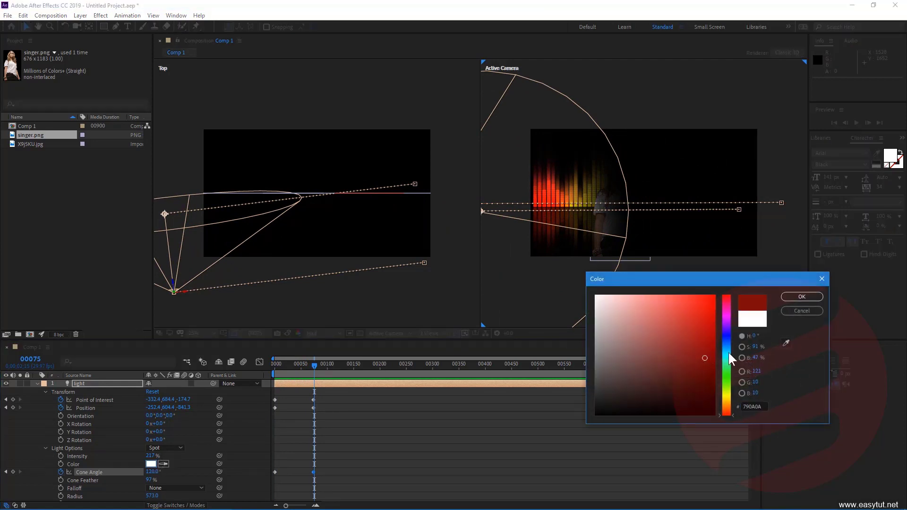
{"action": "left_click", "coordinate": [726, 352]}
{"action": "left_click_drag", "start_coordinate": [704, 357], "coordinate": [674, 302]}
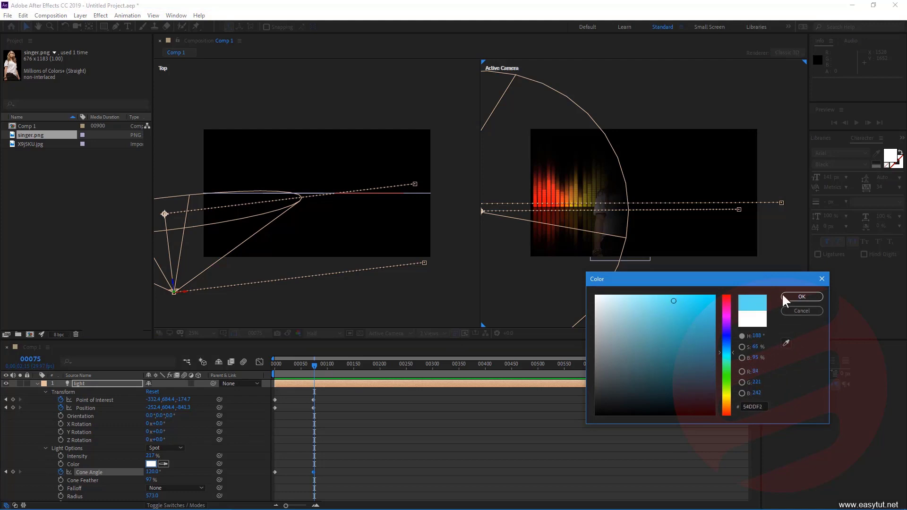
{"action": "left_click", "coordinate": [801, 295]}
{"action": "mouse_move", "coordinate": [314, 363]}
{"action": "left_mouse_down"}
{"action": "mouse_move", "coordinate": [301, 361]}
{"action": "mouse_move", "coordinate": [346, 363]}
{"action": "left_mouse_up"}
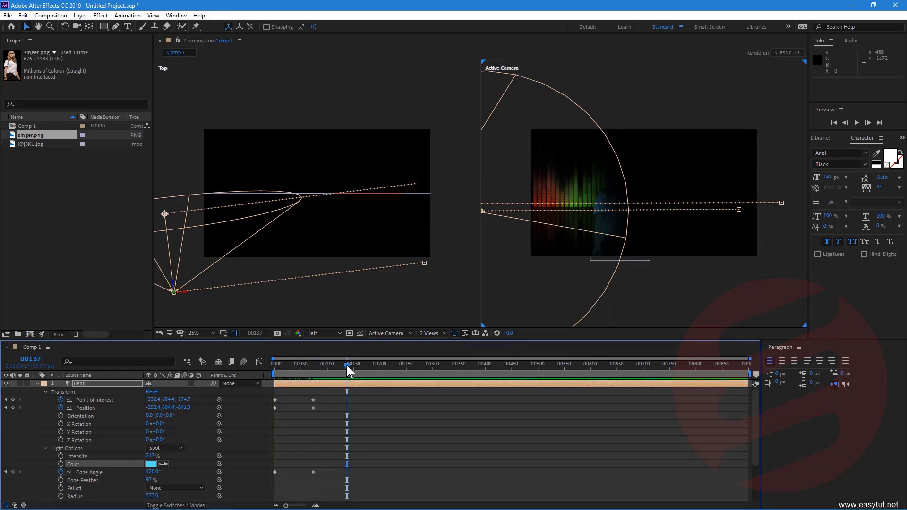
Add a Position keyframe at frame 137 that pushes the light further left, then preview it
{"action": "left_click", "coordinate": [83, 409]}
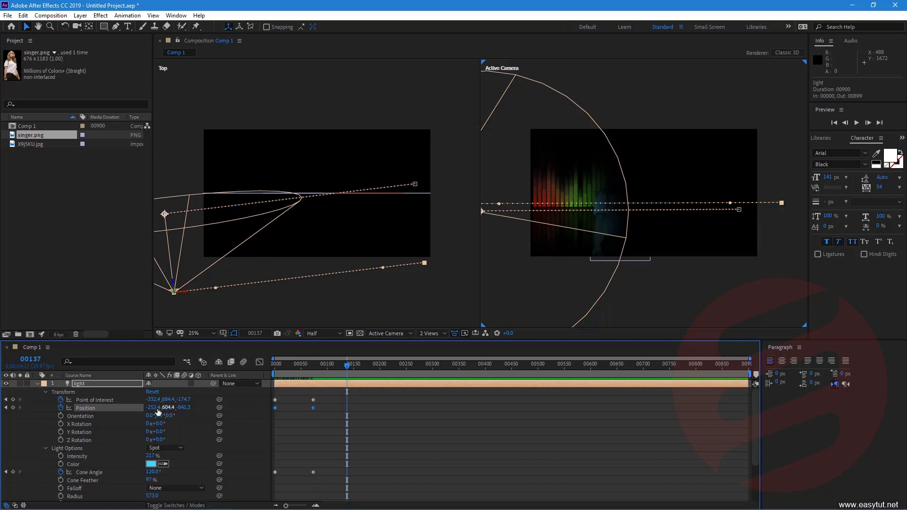
{"action": "mouse_move", "coordinate": [154, 407]}
{"action": "left_mouse_down"}
{"action": "mouse_move", "coordinate": [168, 407]}
{"action": "mouse_move", "coordinate": [111, 402]}
{"action": "left_mouse_up"}
{"action": "left_click_drag", "start_coordinate": [323, 367], "coordinate": [273, 364]}
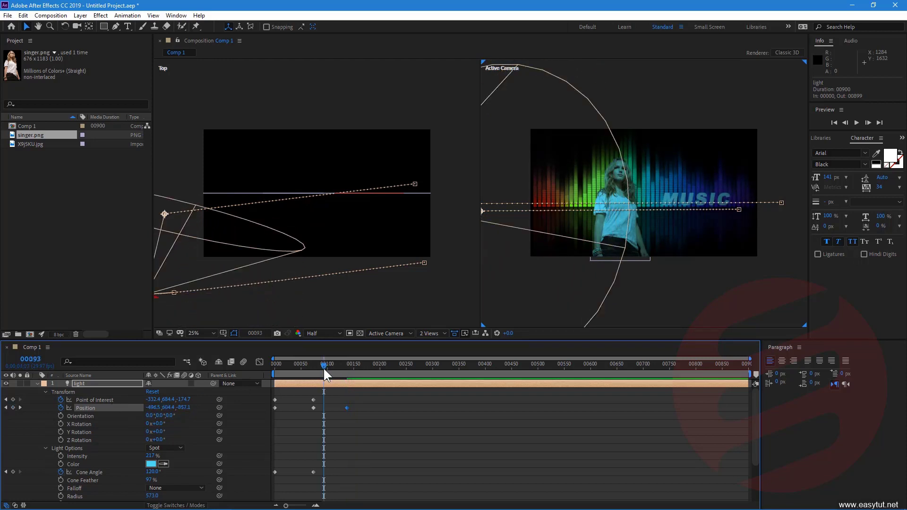
{"action": "key", "text": "space"}
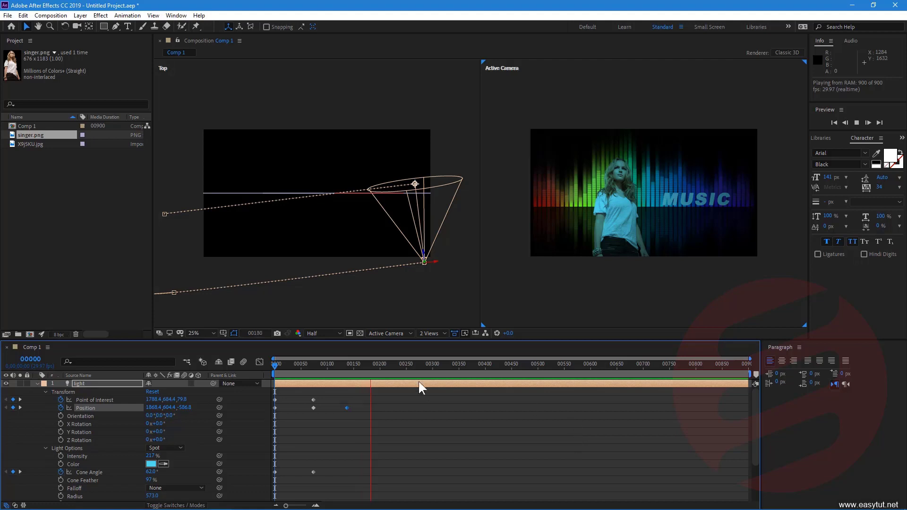
{"action": "left_click", "coordinate": [395, 366]}
{"action": "mouse_move", "coordinate": [325, 367]}
{"action": "left_mouse_down"}
{"action": "mouse_move", "coordinate": [276, 366]}
{"action": "mouse_move", "coordinate": [345, 369]}
{"action": "left_mouse_up"}
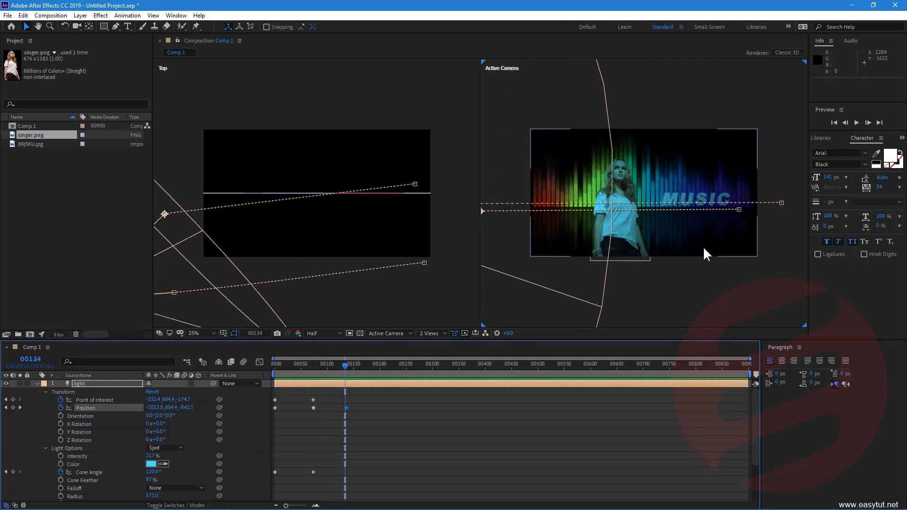
Collapse the light's property groups and open the music layer's Material Options
{"action": "scroll", "coordinate": [703, 245], "scroll_direction": "up", "scroll_amount": 5}
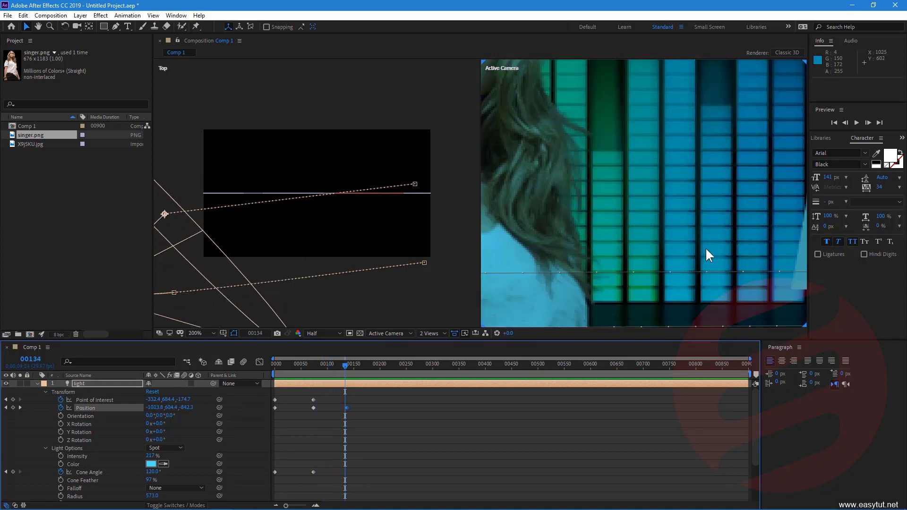
{"action": "scroll", "coordinate": [704, 247], "scroll_direction": "down", "scroll_amount": 5}
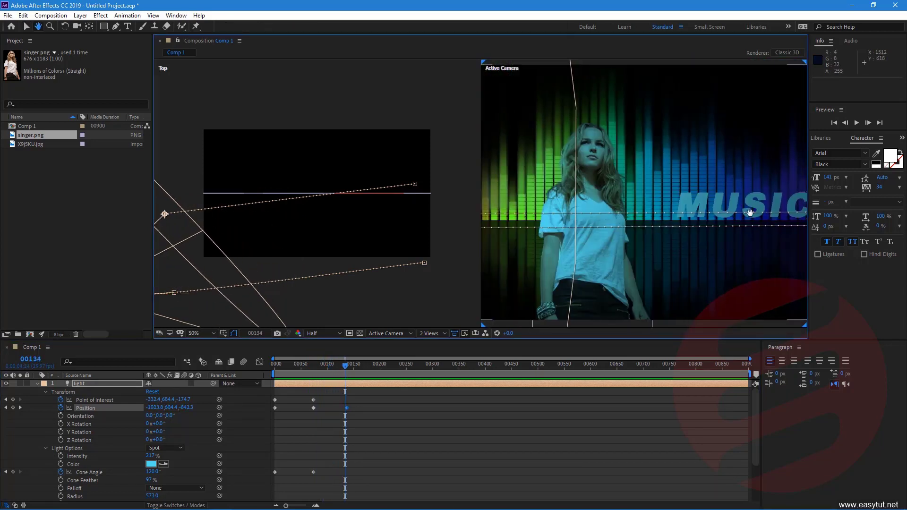
{"action": "scroll", "coordinate": [684, 240], "scroll_direction": "up", "scroll_amount": 1}
{"action": "scroll", "coordinate": [682, 239], "scroll_direction": "up", "scroll_amount": 2}
{"action": "scroll", "coordinate": [682, 240], "scroll_direction": "up", "scroll_amount": 1}
{"action": "scroll", "coordinate": [682, 240], "scroll_direction": "down", "scroll_amount": 1}
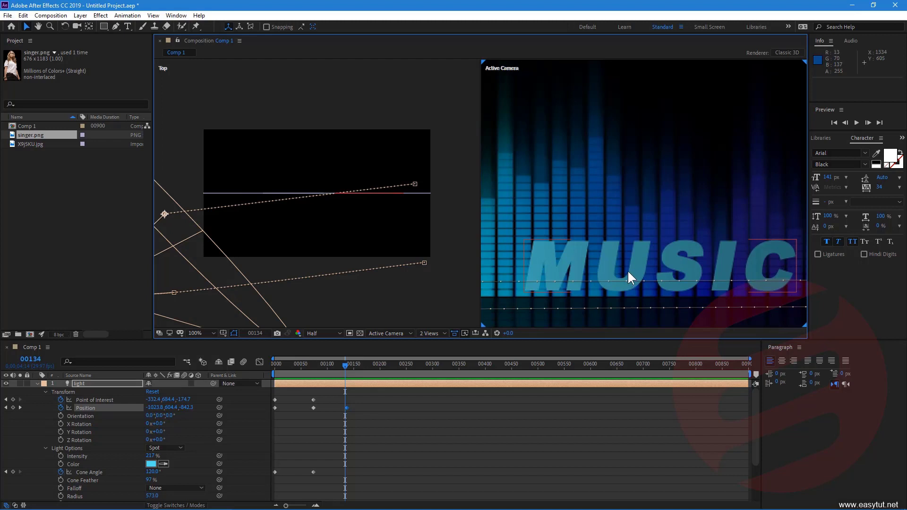
{"action": "left_click", "coordinate": [46, 392]}
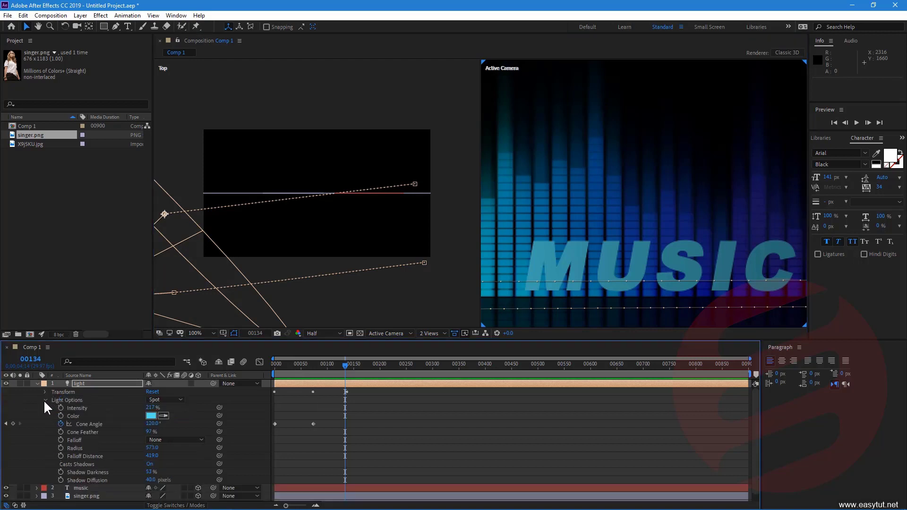
{"action": "left_click", "coordinate": [44, 400]}
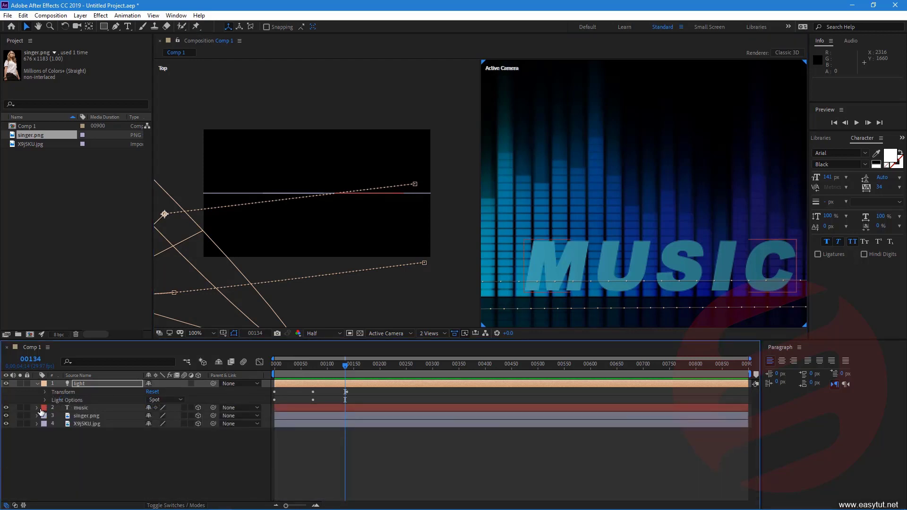
{"action": "left_click", "coordinate": [37, 407]}
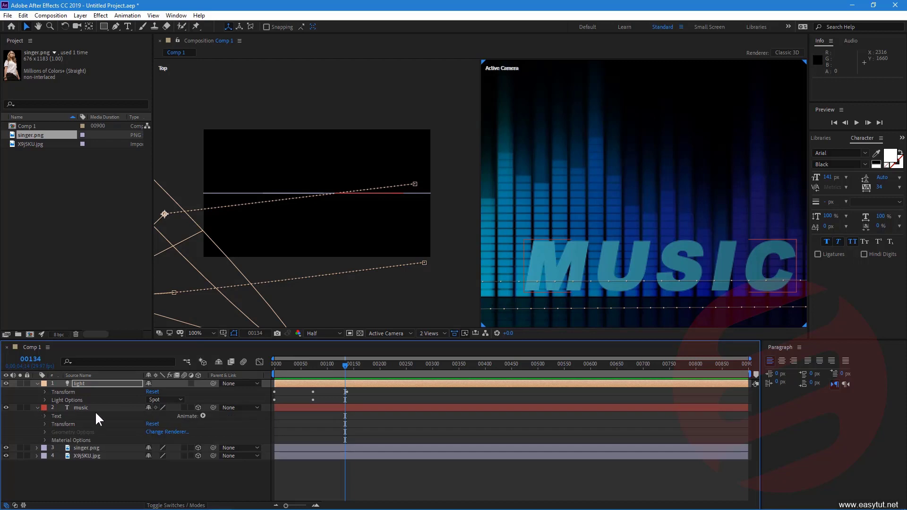
{"action": "left_click", "coordinate": [45, 440]}
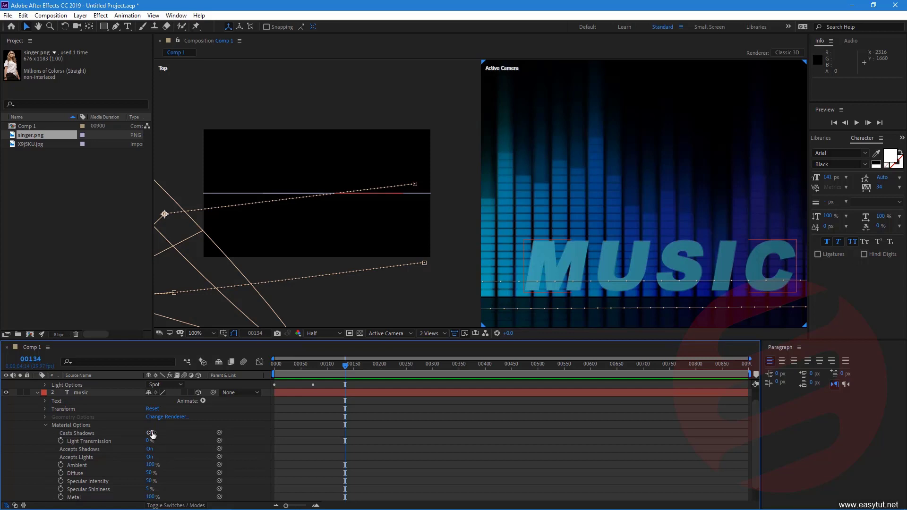
Cycle the MUSIC text's Casts Shadows setting through its options and leave it On
{"action": "left_click", "coordinate": [150, 432]}
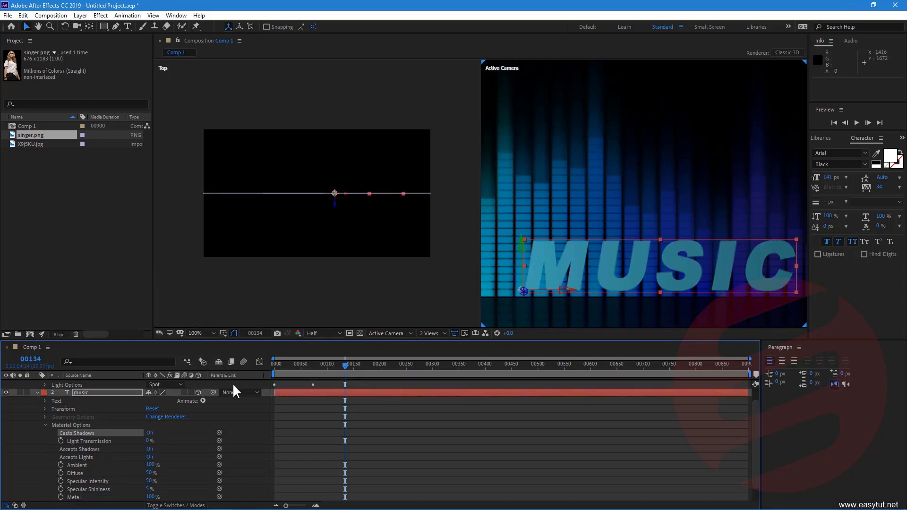
{"action": "left_click", "coordinate": [149, 433]}
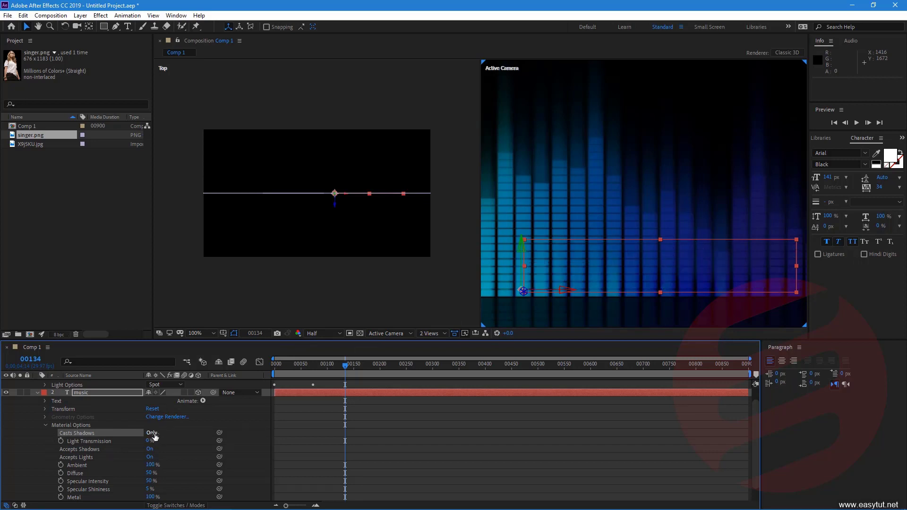
{"action": "left_click", "coordinate": [150, 434]}
{"action": "left_click", "coordinate": [149, 434]}
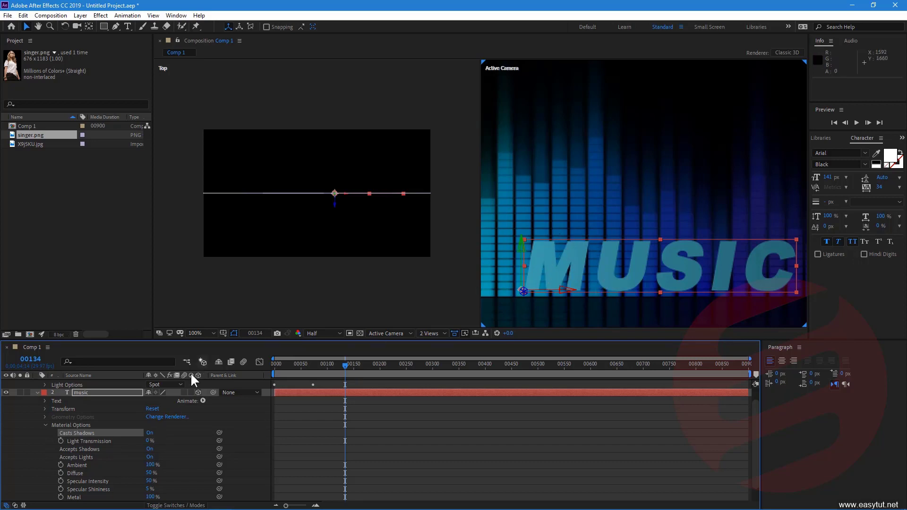
{"action": "left_click", "coordinate": [152, 433]}
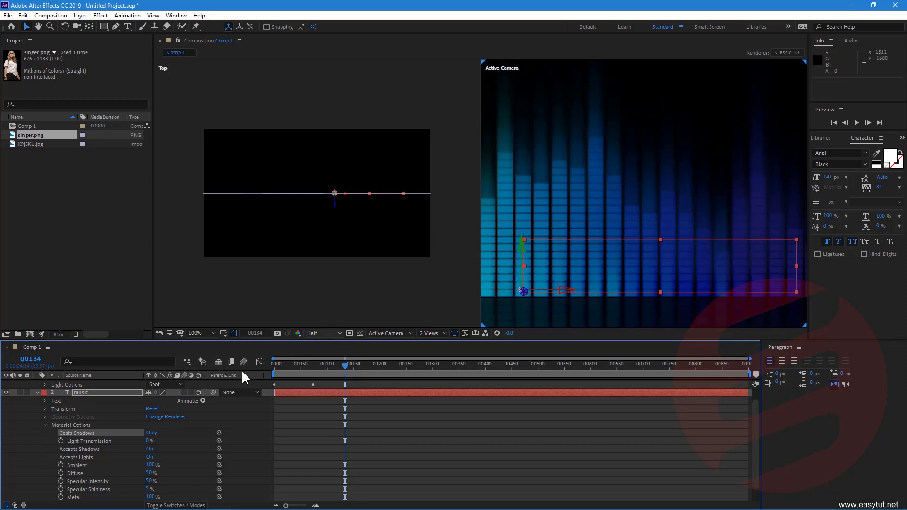
{"action": "left_click", "coordinate": [151, 433]}
{"action": "left_click", "coordinate": [154, 431]}
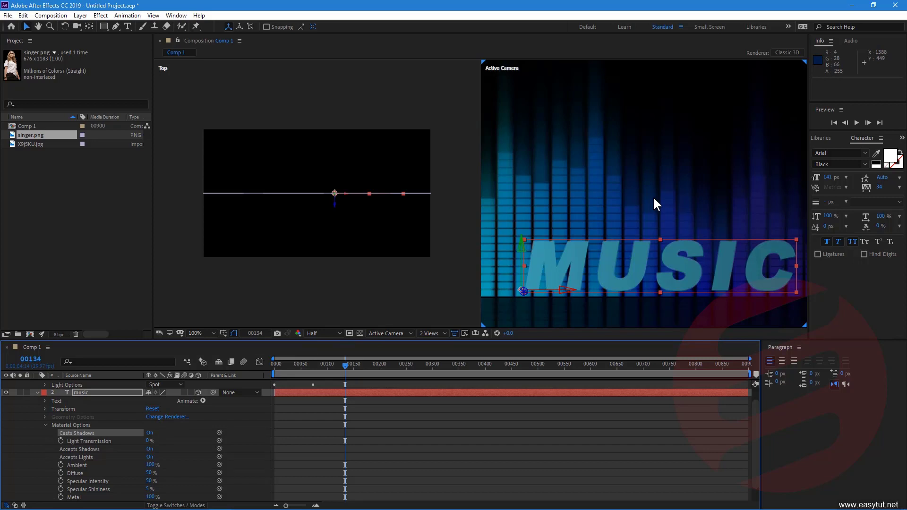
{"action": "scroll", "coordinate": [653, 198], "scroll_direction": "down", "scroll_amount": 2}
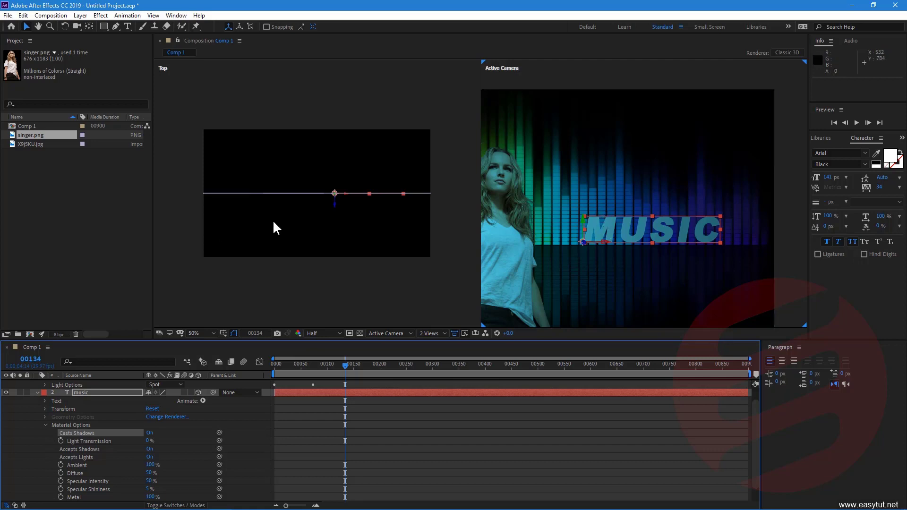
Shift the X9j5KU.jpg equalizer background along its Z axis
{"action": "left_click", "coordinate": [626, 142]}
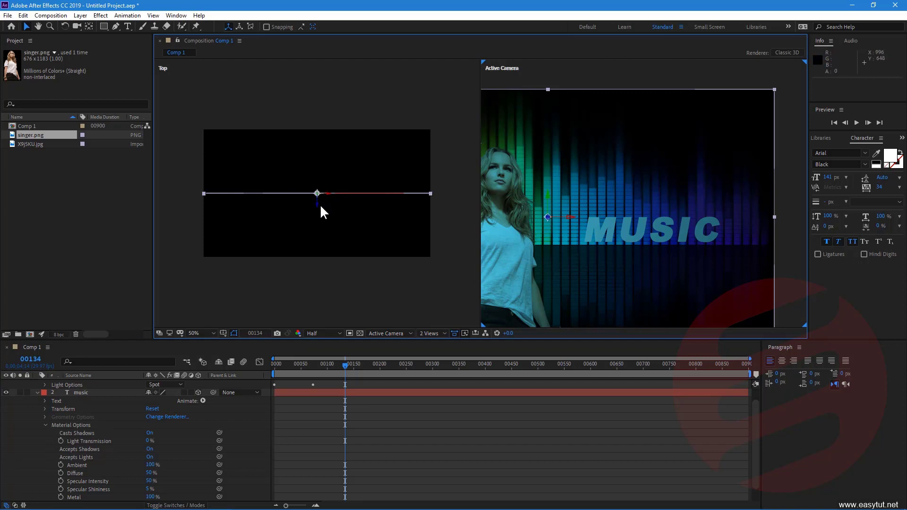
{"action": "left_click_drag", "start_coordinate": [317, 206], "coordinate": [316, 199]}
{"action": "scroll", "coordinate": [735, 235], "scroll_direction": "up", "scroll_amount": 2}
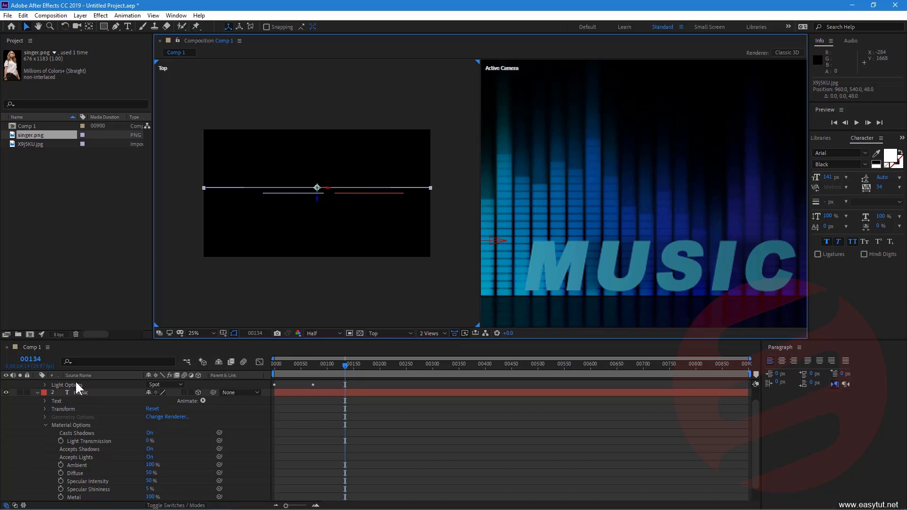
{"action": "scroll", "coordinate": [75, 381], "scroll_direction": "up", "scroll_amount": 2}
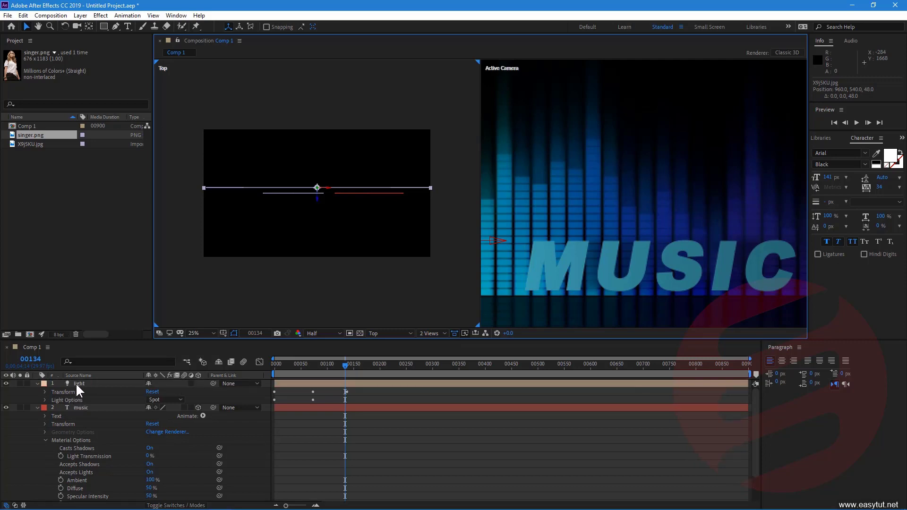
Raise the spot light's Shadow Darkness and set Shadow Diffusion to 215 px
{"action": "double_click", "coordinate": [76, 383]}
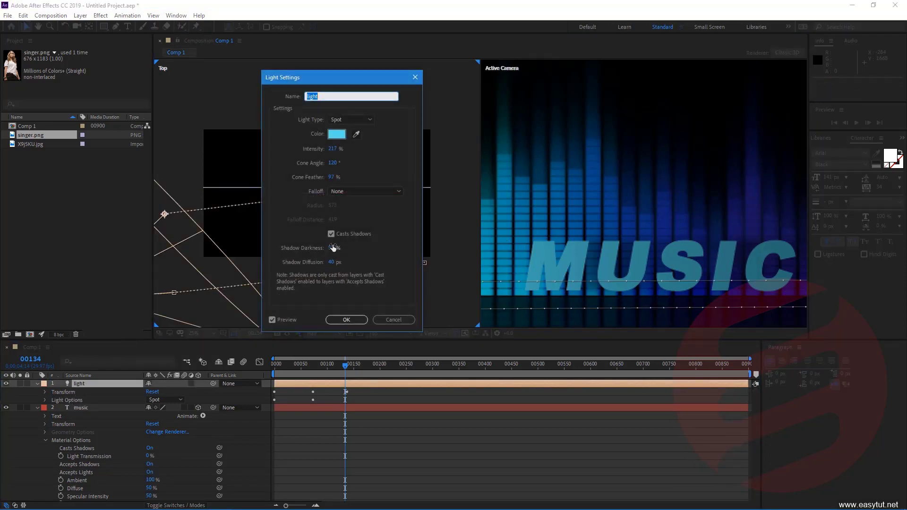
{"action": "left_click_drag", "start_coordinate": [333, 248], "coordinate": [349, 249]}
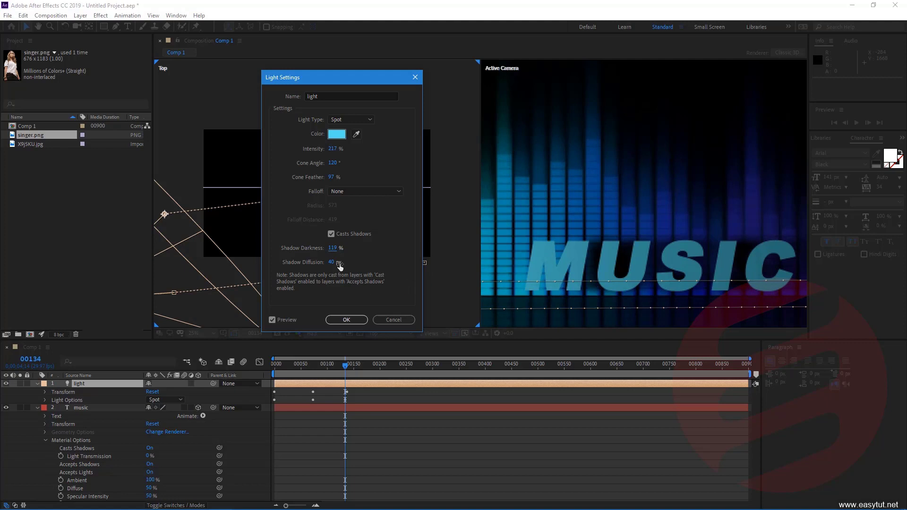
{"action": "mouse_move", "coordinate": [333, 263]}
{"action": "left_mouse_down"}
{"action": "mouse_move", "coordinate": [361, 264]}
{"action": "mouse_move", "coordinate": [314, 251]}
{"action": "left_mouse_up"}
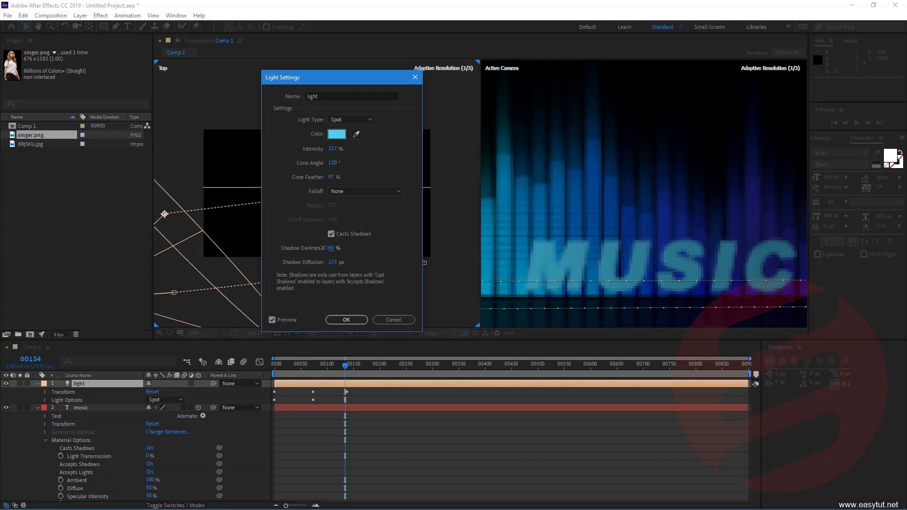
{"action": "left_click", "coordinate": [348, 323]}
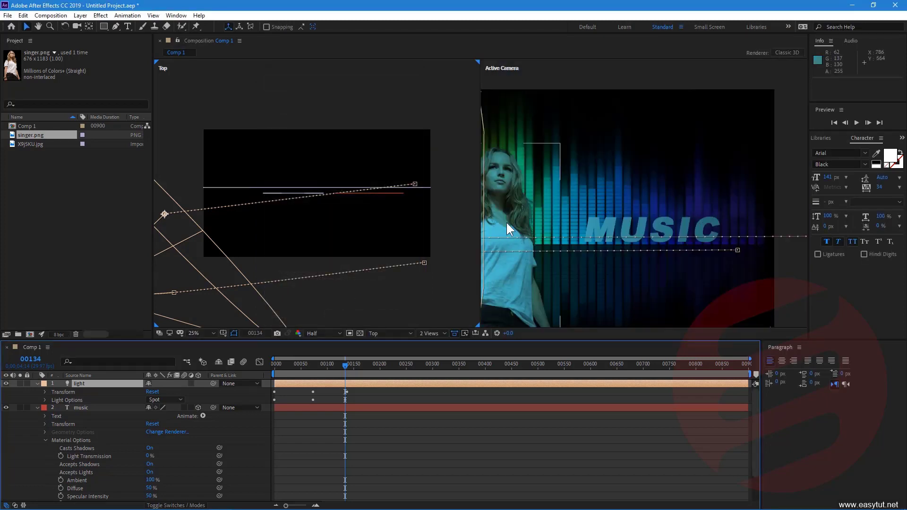
Pan the view to the singer and open singer.png's Material Options
{"action": "scroll", "coordinate": [524, 234], "scroll_direction": "up", "scroll_amount": 2}
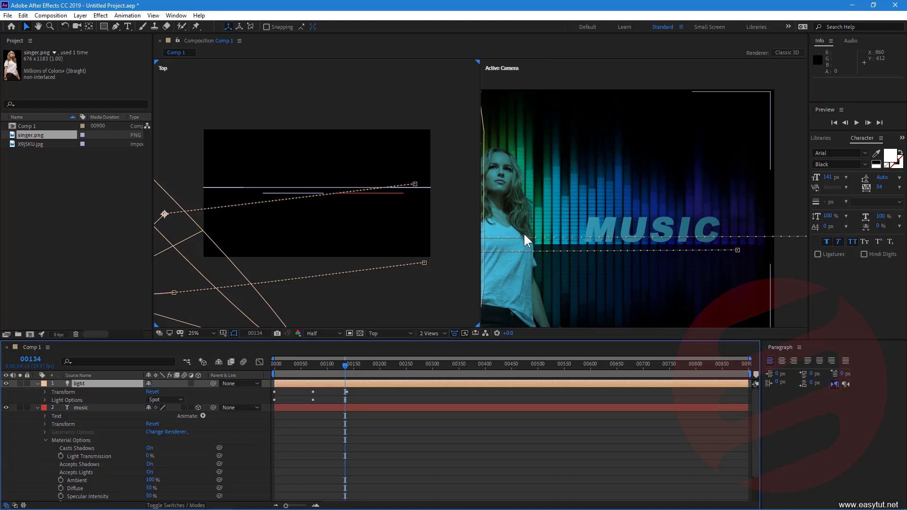
{"action": "left_click_drag", "start_coordinate": [523, 232], "coordinate": [626, 224]}
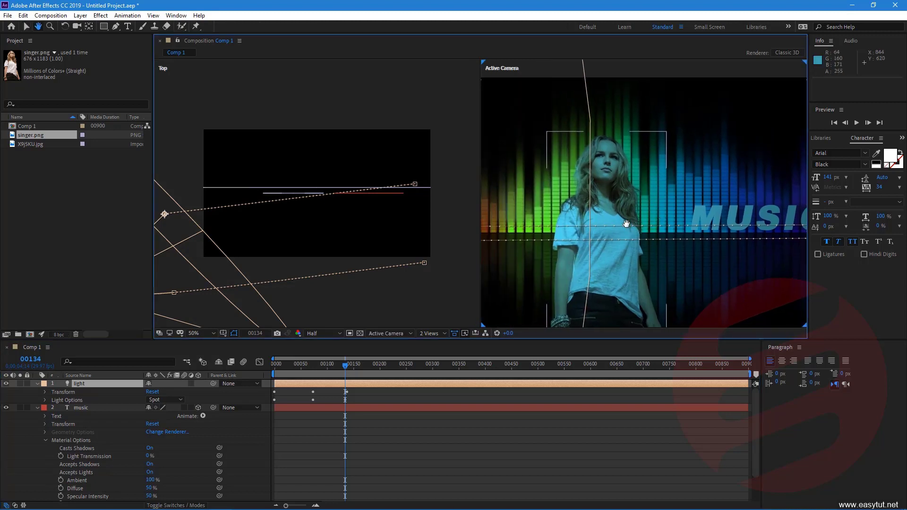
{"action": "key", "text": "v"}
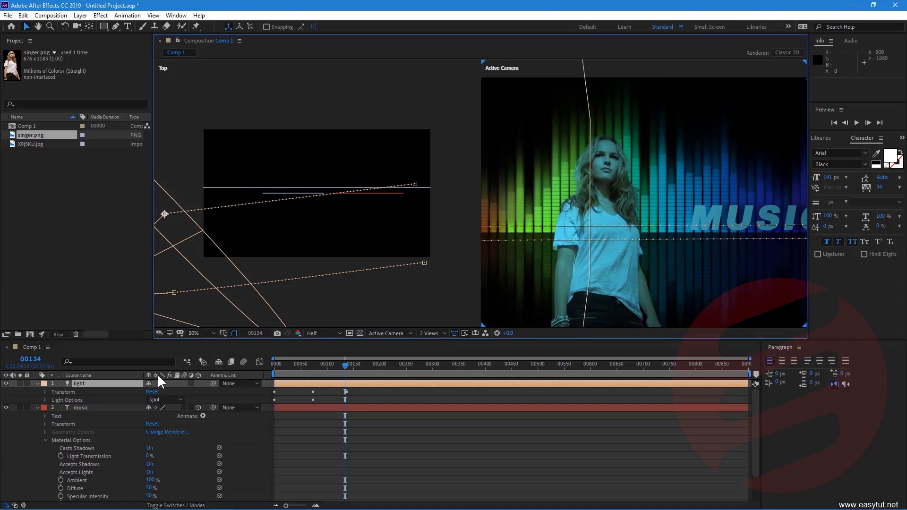
{"action": "left_click", "coordinate": [36, 407]}
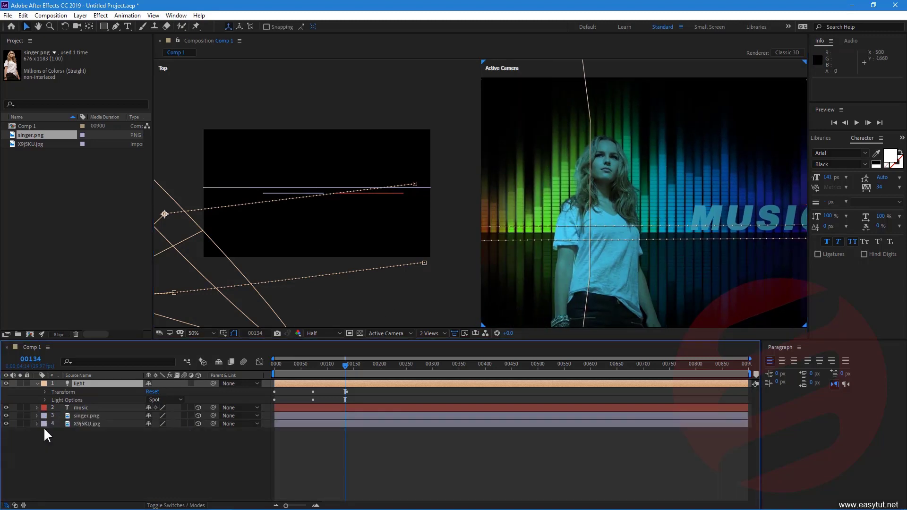
{"action": "left_click", "coordinate": [36, 416]}
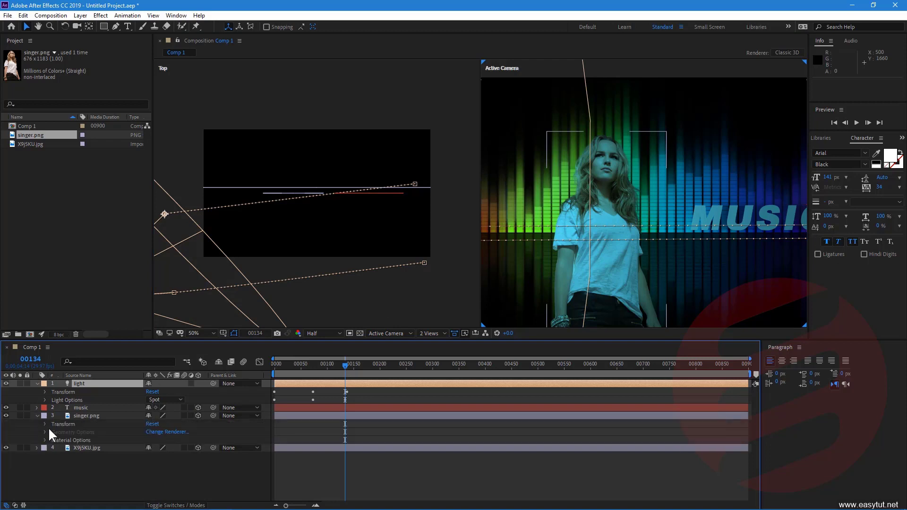
{"action": "left_click", "coordinate": [44, 440]}
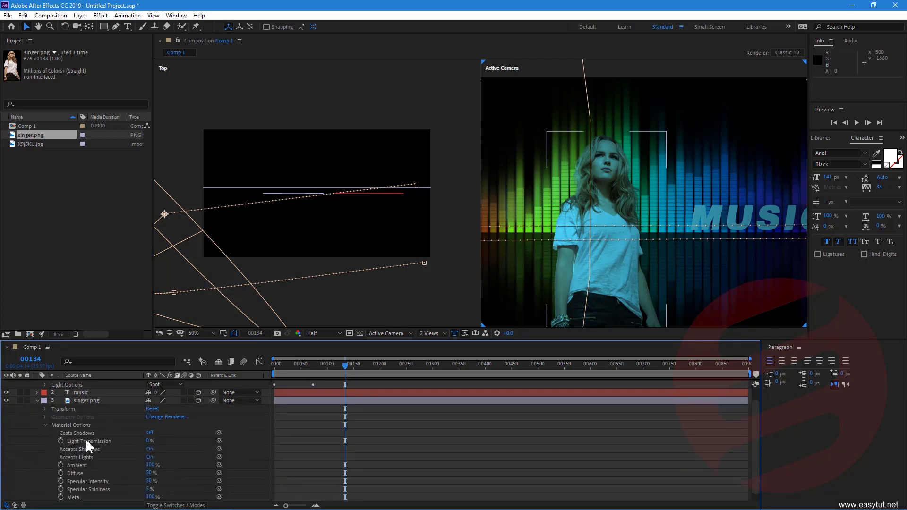
Set singer.png's Casts Shadows to On, then return to an earlier frame
{"action": "left_click", "coordinate": [149, 434]}
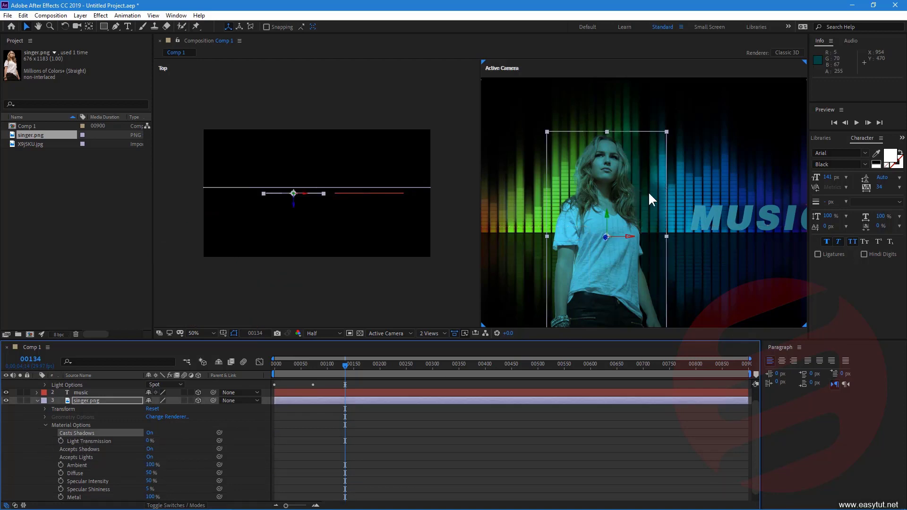
{"action": "left_click", "coordinate": [151, 434]}
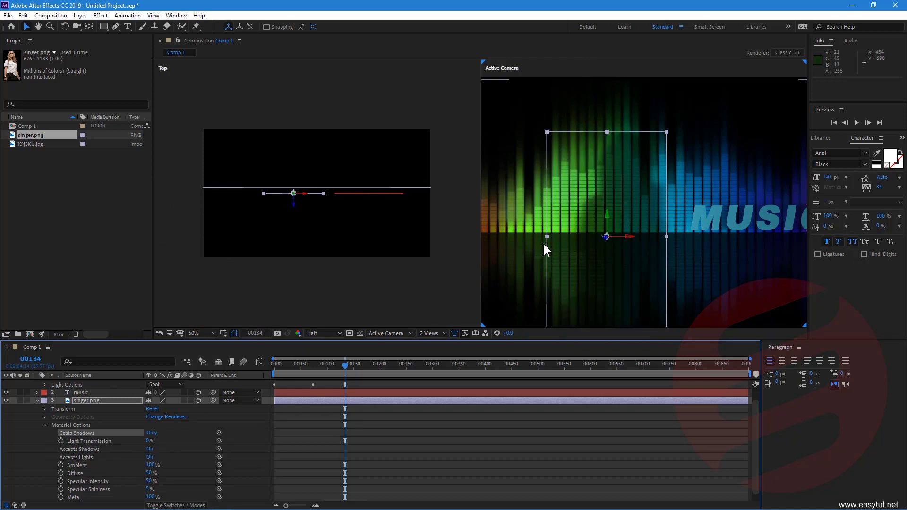
{"action": "left_click", "coordinate": [150, 433]}
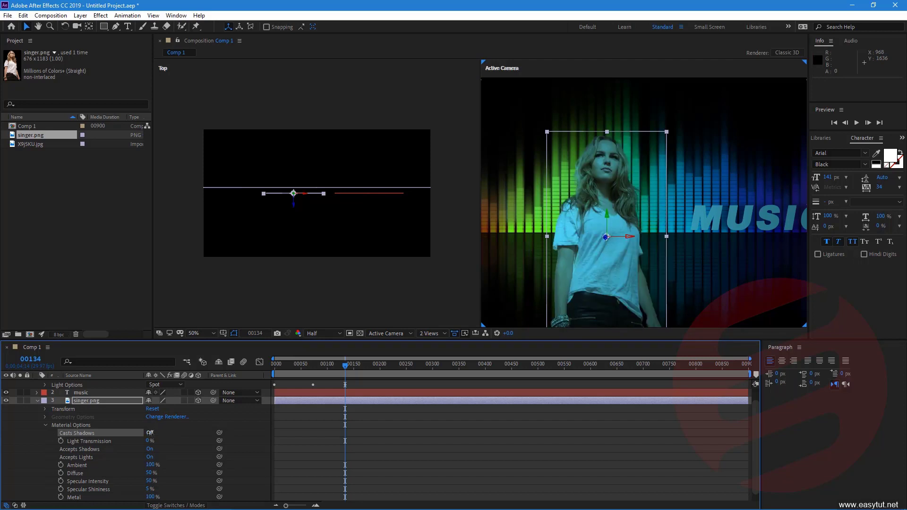
{"action": "left_click", "coordinate": [150, 433]}
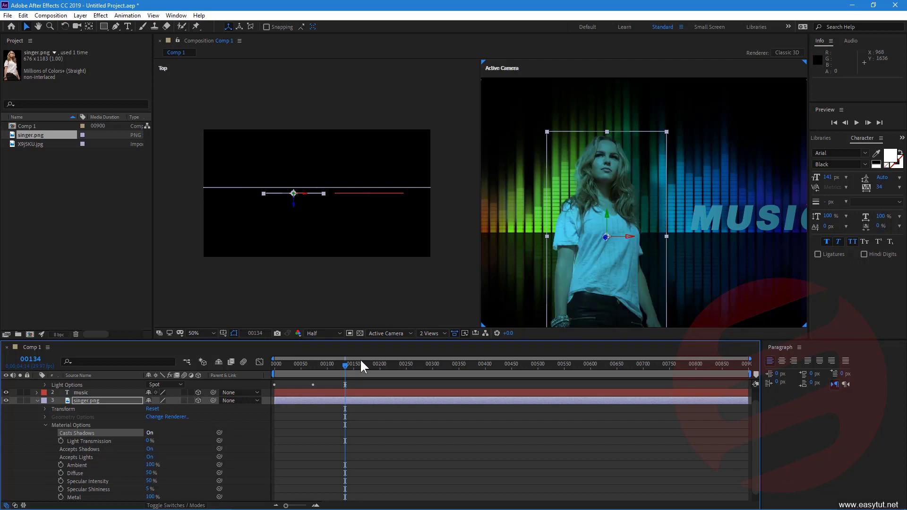
{"action": "left_click", "coordinate": [518, 239]}
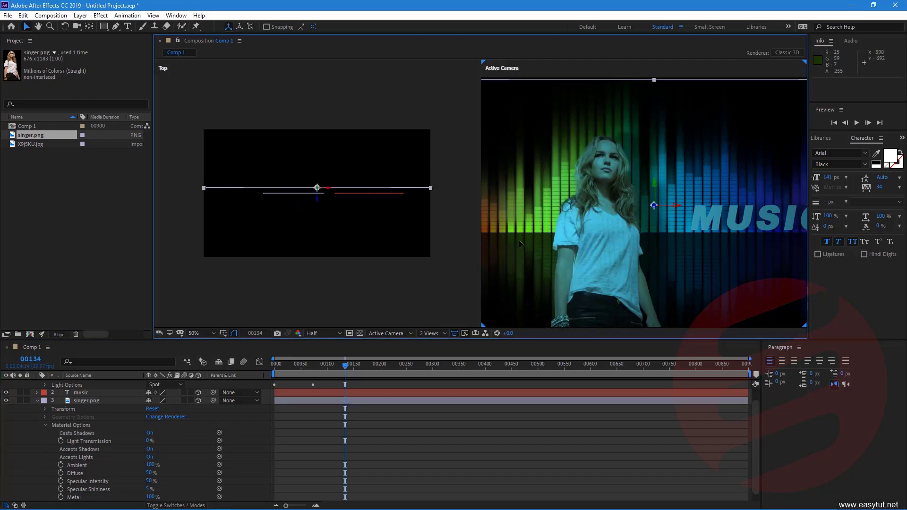
{"action": "left_click_drag", "start_coordinate": [345, 364], "coordinate": [270, 372]}
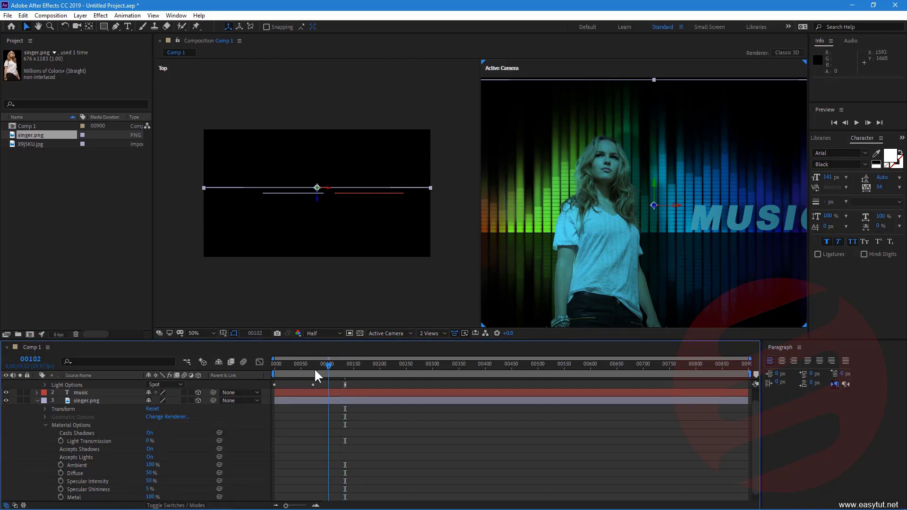
Preview the spotlight animation, stopping playback at frame 277
{"action": "key", "text": "space"}
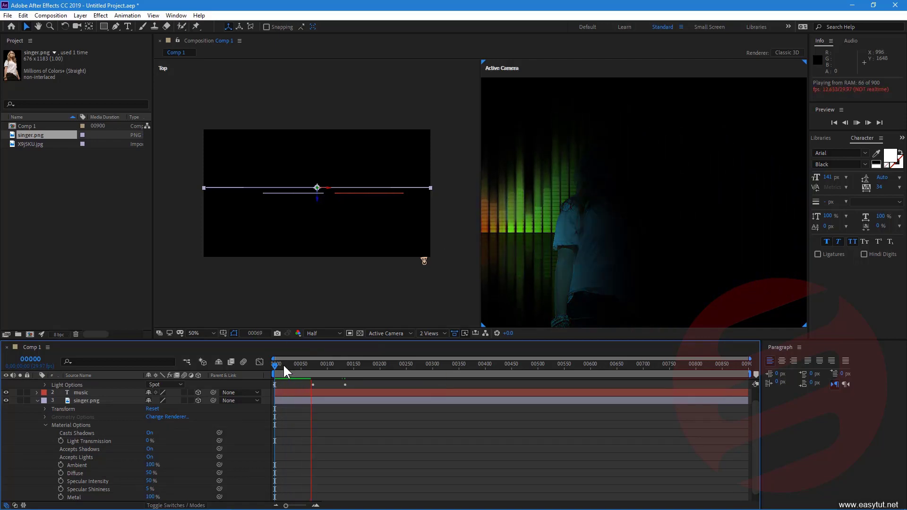
{"action": "key", "text": "space"}
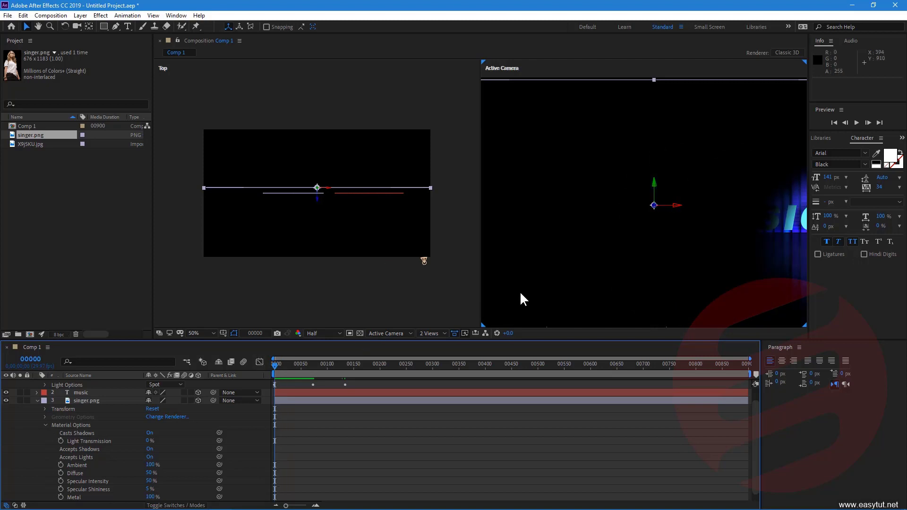
{"action": "scroll", "coordinate": [650, 276], "scroll_direction": "down", "scroll_amount": 2}
{"action": "key", "text": "space"}
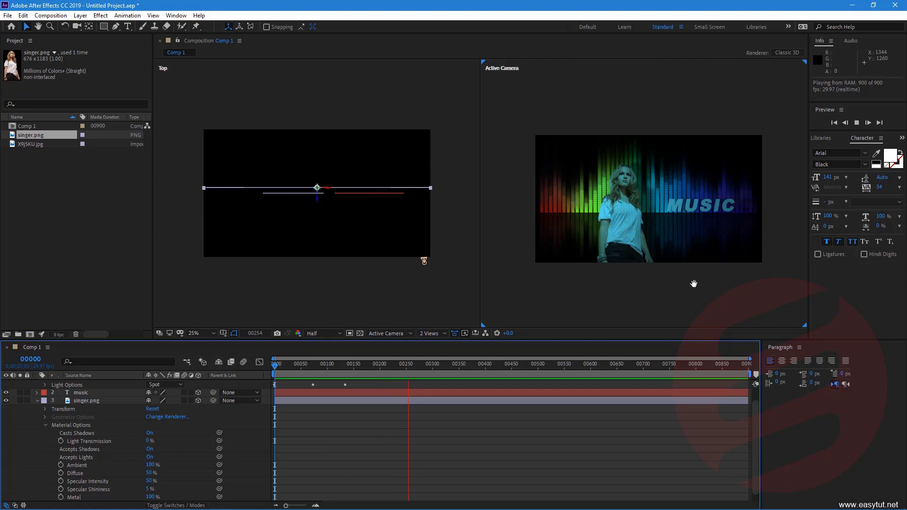
{"action": "left_click", "coordinate": [421, 364]}
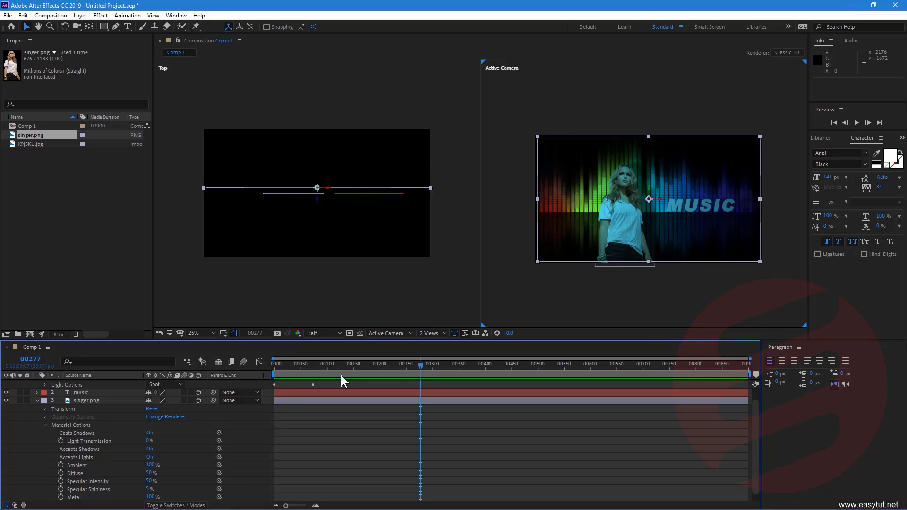
Collapse the singer layer's material options in the timeline
{"action": "scroll", "coordinate": [284, 368], "scroll_direction": "down", "scroll_amount": 1}
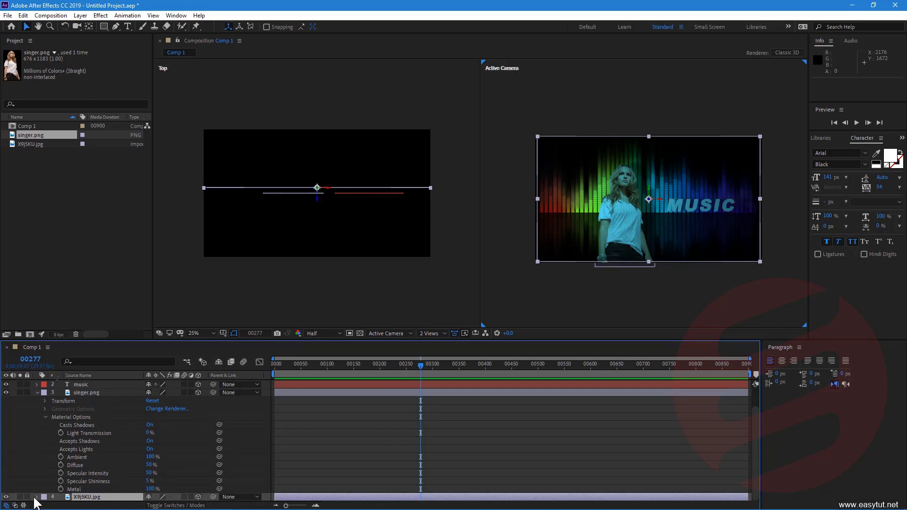
{"action": "scroll", "coordinate": [45, 410], "scroll_direction": "down", "scroll_amount": 2}
{"action": "left_click", "coordinate": [45, 393]}
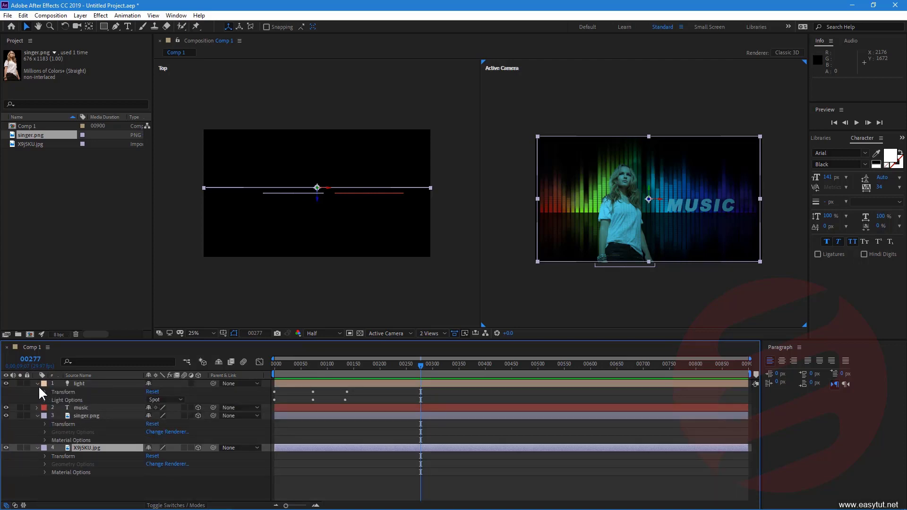
Collapse all layer properties and add a new 50mm camera, Camera 1
{"action": "left_click", "coordinate": [89, 492]}
{"action": "key", "text": "ctrl+grave"}
{"action": "right_click", "coordinate": [81, 441]}
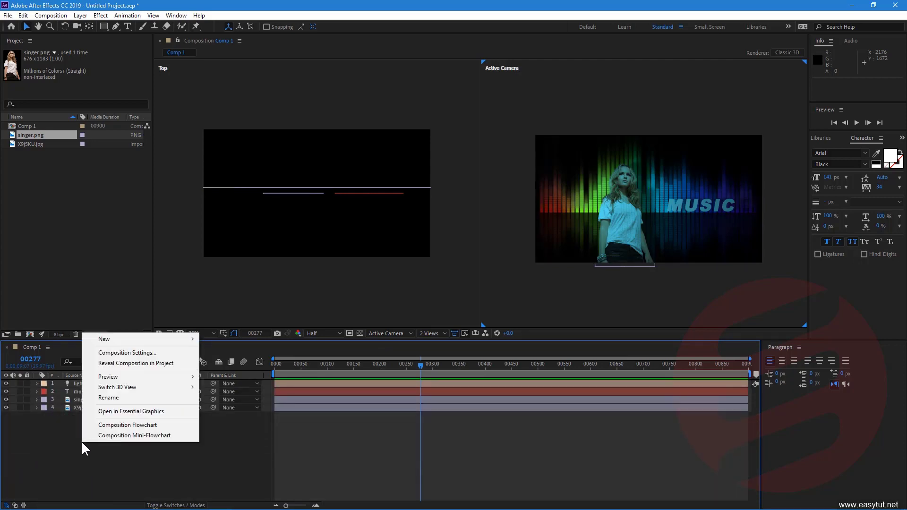
{"action": "mouse_move", "coordinate": [142, 338]}
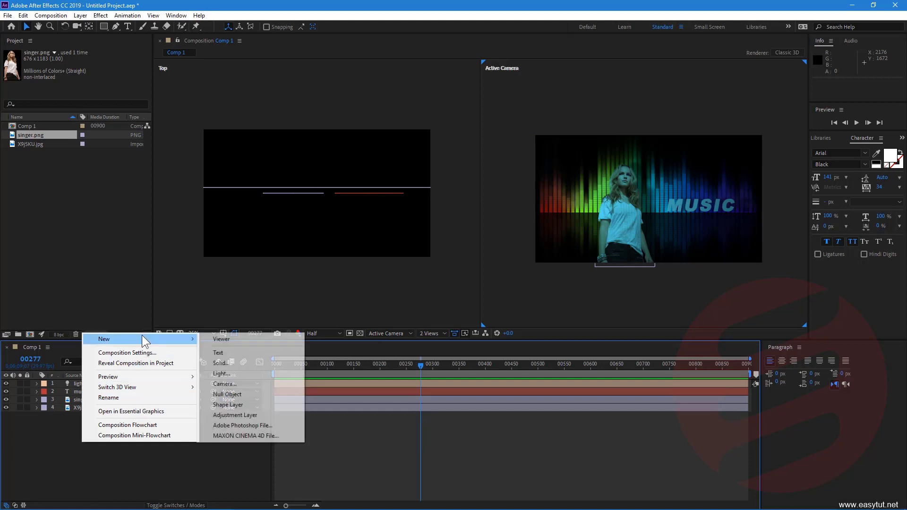
{"action": "left_click", "coordinate": [244, 384]}
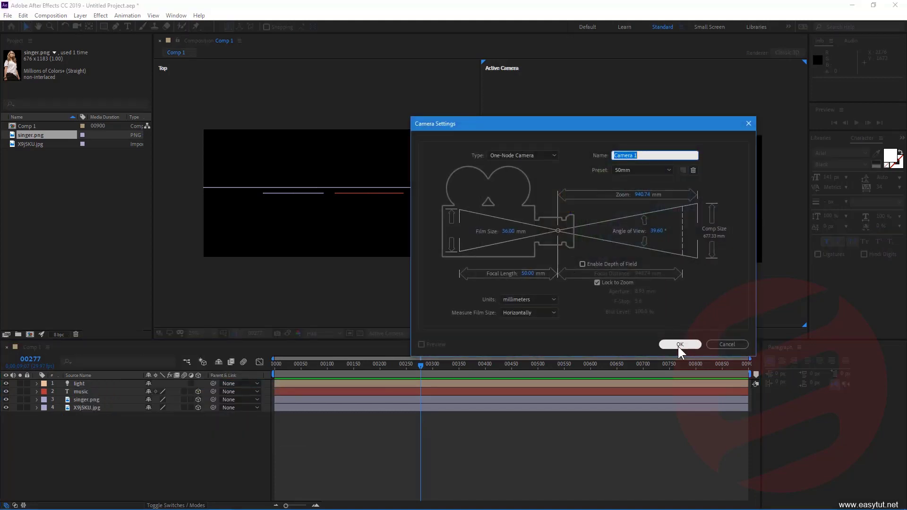
{"action": "left_click", "coordinate": [679, 344]}
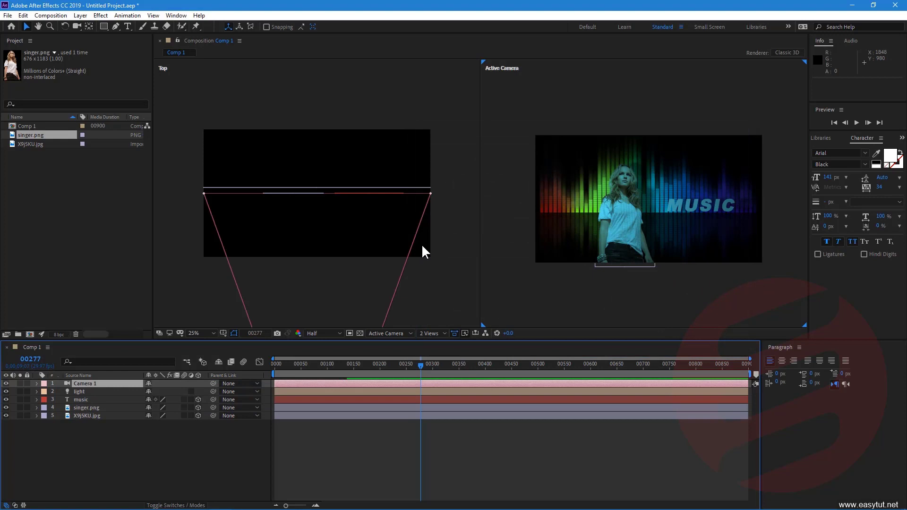
Expand Camera 1's properties in the timeline
{"action": "scroll", "coordinate": [422, 245], "scroll_direction": "down", "scroll_amount": 2}
{"action": "scroll", "coordinate": [422, 246], "scroll_direction": "down", "scroll_amount": 2}
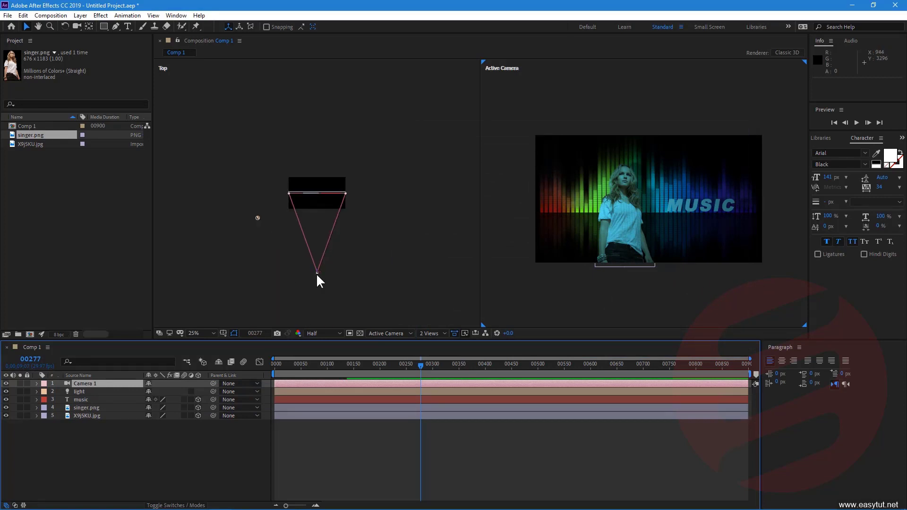
{"action": "left_click", "coordinate": [37, 383]}
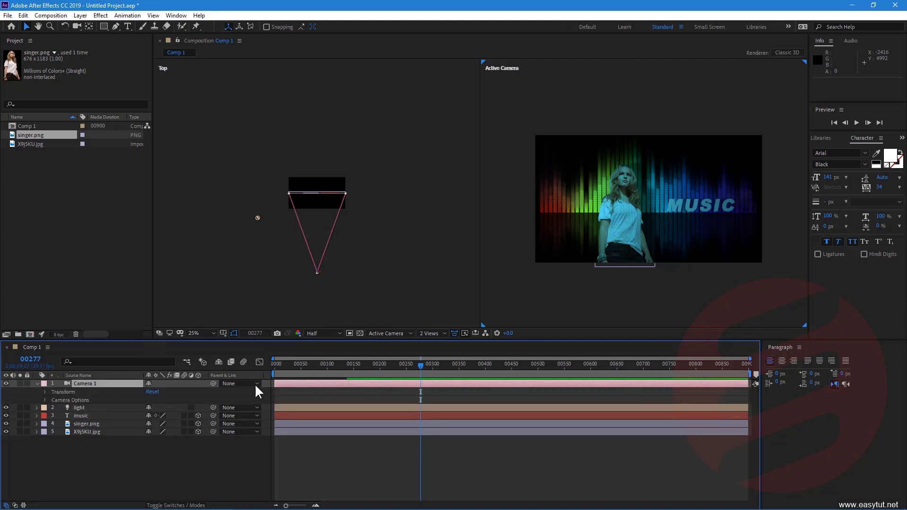
Keyframe Camera 1's Position at frame 0, then move it close to the singer about frame 147
{"action": "left_click_drag", "start_coordinate": [420, 366], "coordinate": [268, 366]}
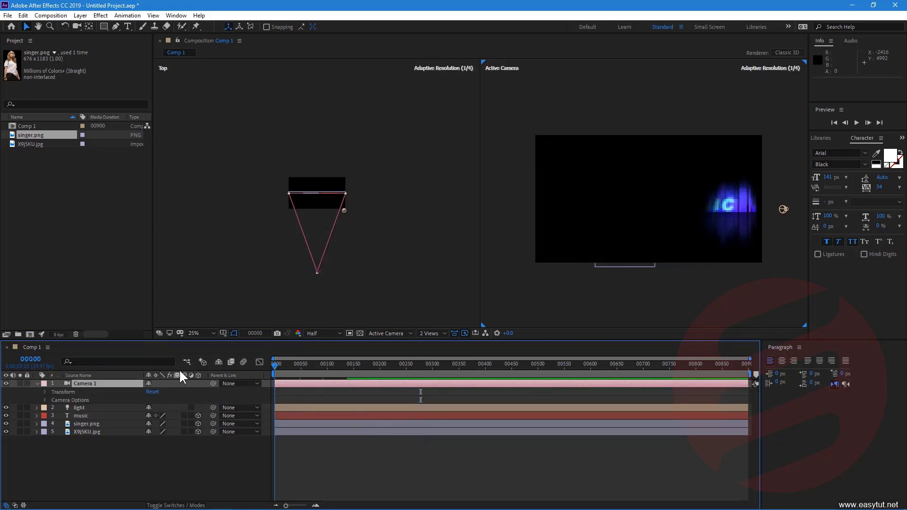
{"action": "left_click", "coordinate": [45, 392]}
{"action": "left_click", "coordinate": [61, 399]}
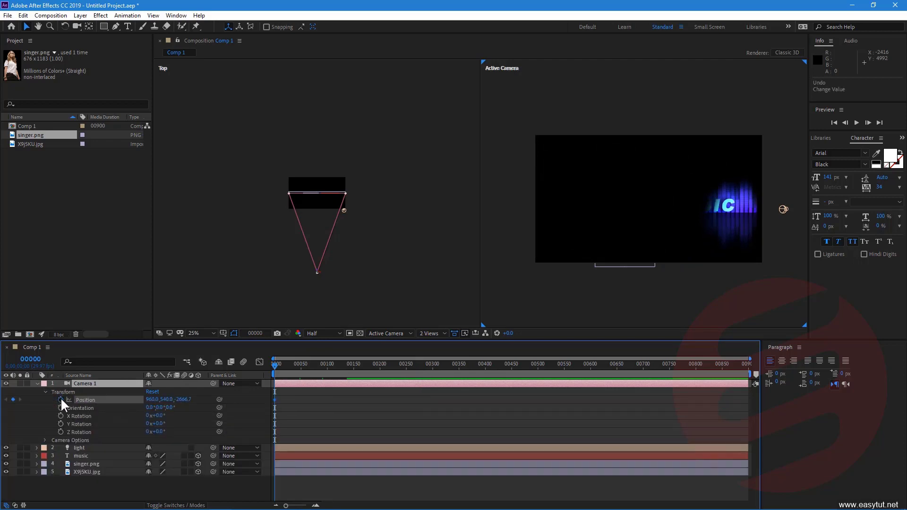
{"action": "left_click_drag", "start_coordinate": [274, 363], "coordinate": [353, 375]}
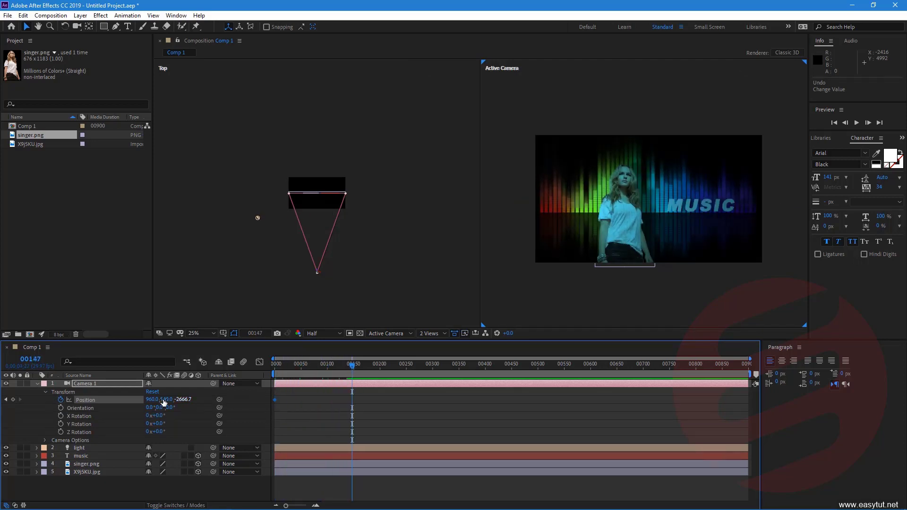
{"action": "mouse_move", "coordinate": [166, 400]}
{"action": "left_mouse_down"}
{"action": "mouse_move", "coordinate": [149, 399]}
{"action": "mouse_move", "coordinate": [312, 411]}
{"action": "left_mouse_up"}
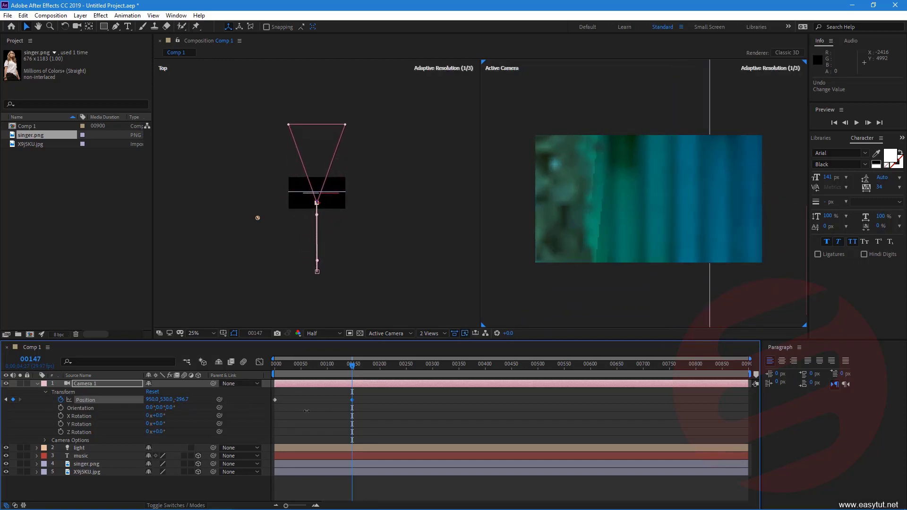
Preview the camera move from the start, stopping at frame 179
{"action": "key", "text": "Home"}
{"action": "key", "text": "space"}
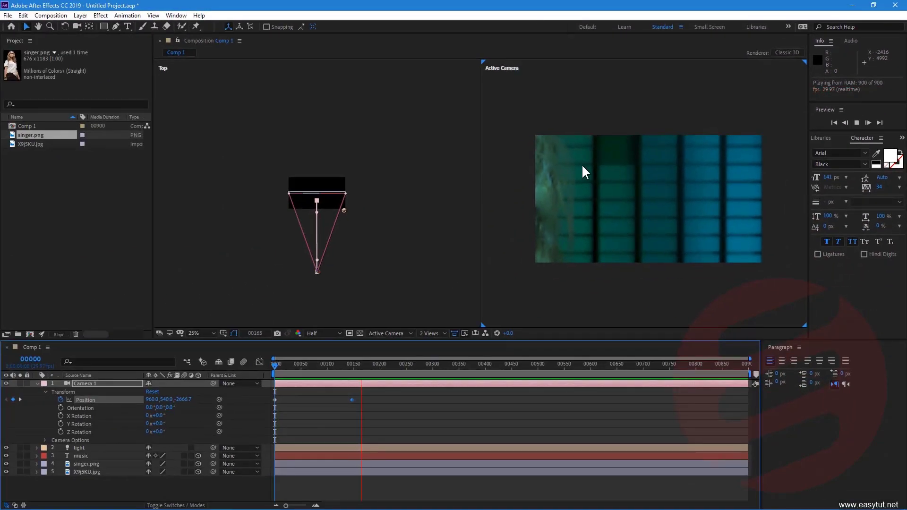
{"action": "left_click", "coordinate": [367, 365]}
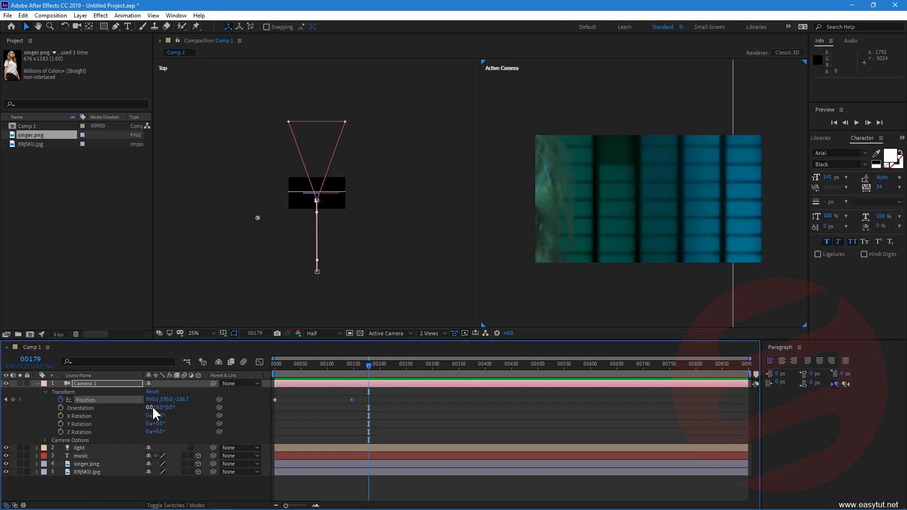
Preview the dolly, then add a frame-14 Position keyframe with Z at -2427.2
{"action": "left_click_drag", "start_coordinate": [367, 365], "coordinate": [258, 373]}
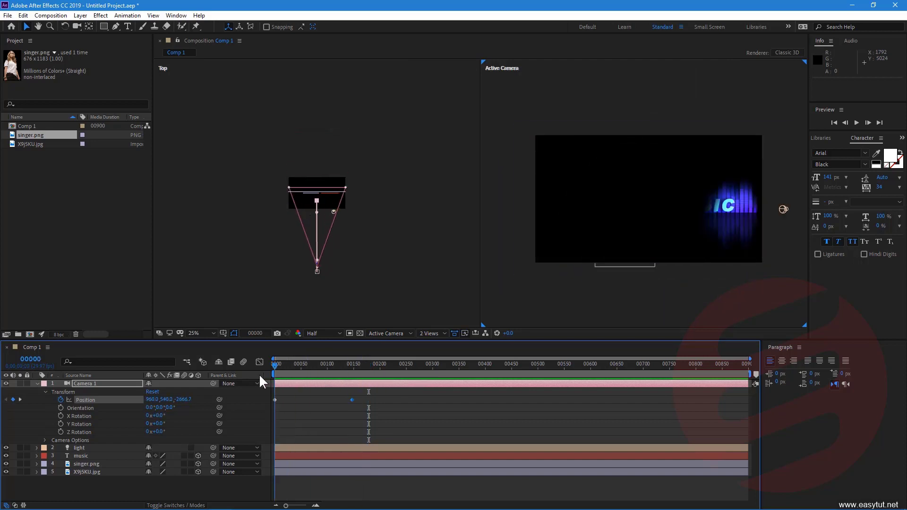
{"action": "key", "text": "space"}
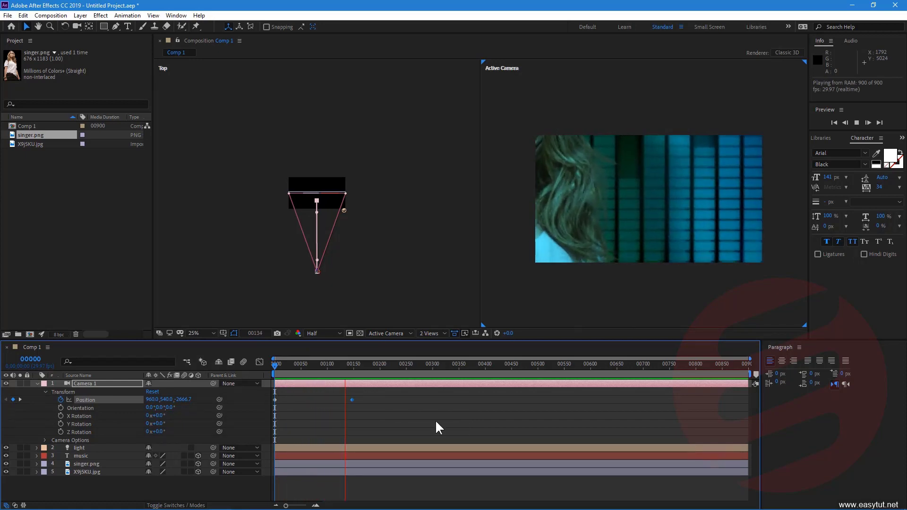
{"action": "key", "text": "space"}
{"action": "left_click", "coordinate": [282, 366]}
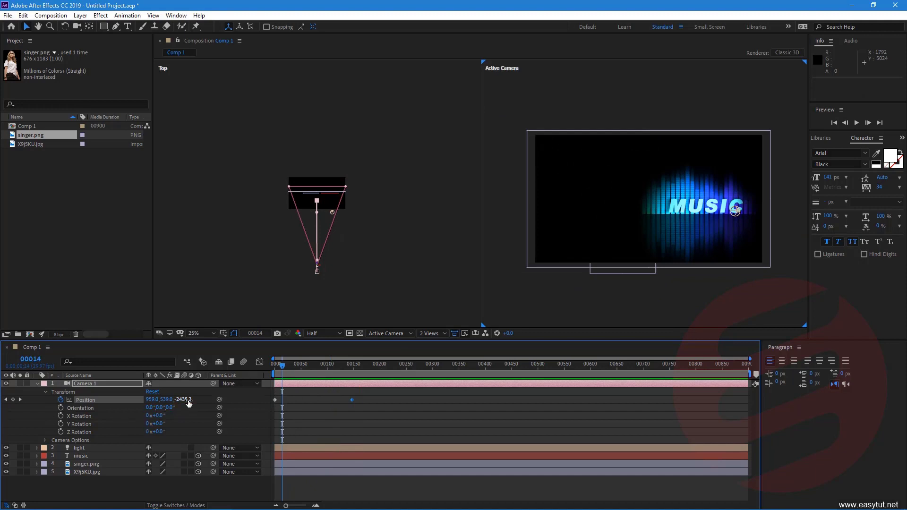
{"action": "left_click_drag", "start_coordinate": [183, 399], "coordinate": [191, 399]}
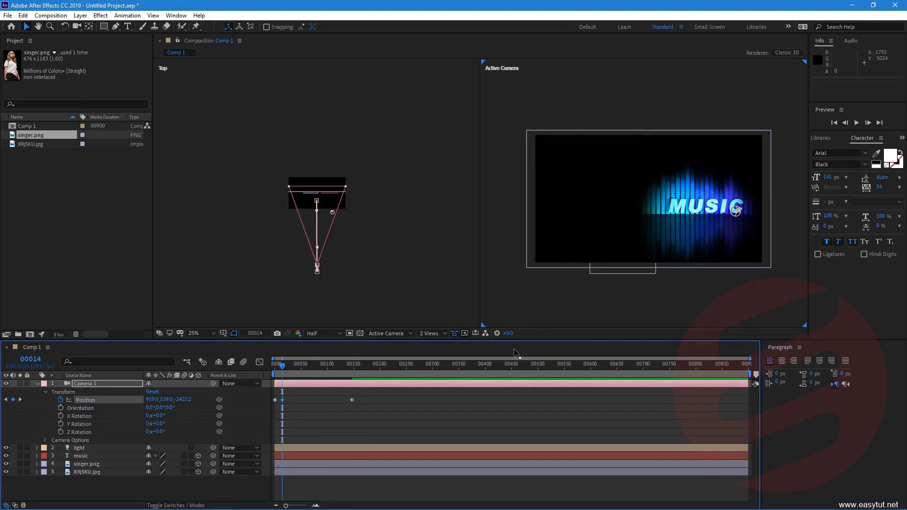
Preview the adjusted camera push-in again from the first frame
{"action": "key", "text": "space"}
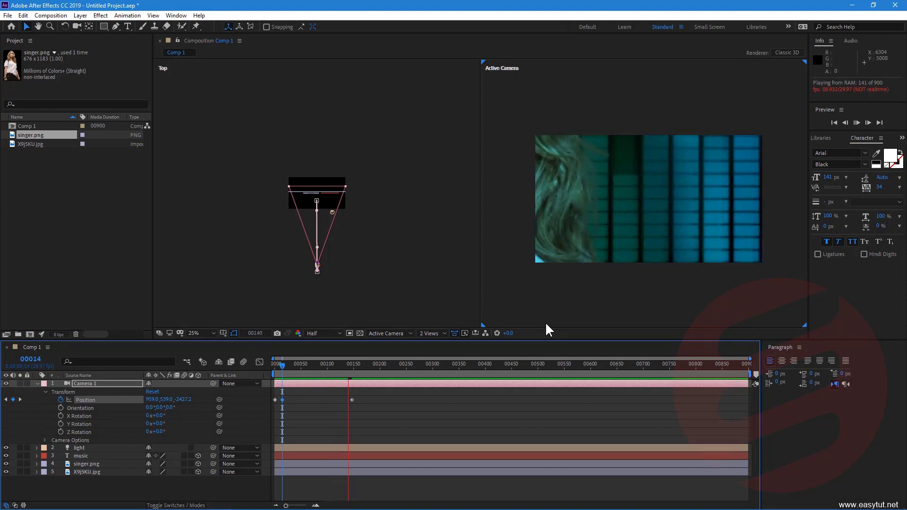
{"action": "left_click", "coordinate": [344, 364]}
{"action": "left_click_drag", "start_coordinate": [344, 364], "coordinate": [263, 367]}
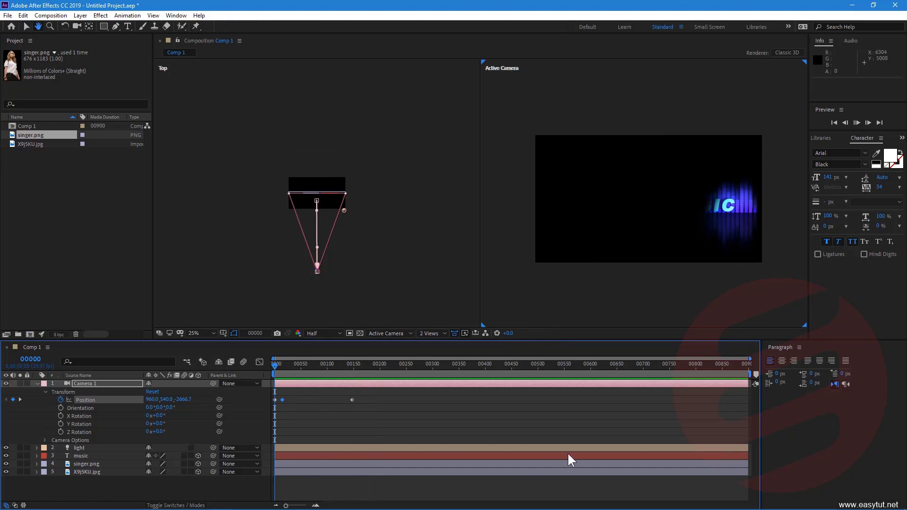
{"action": "key", "text": "space"}
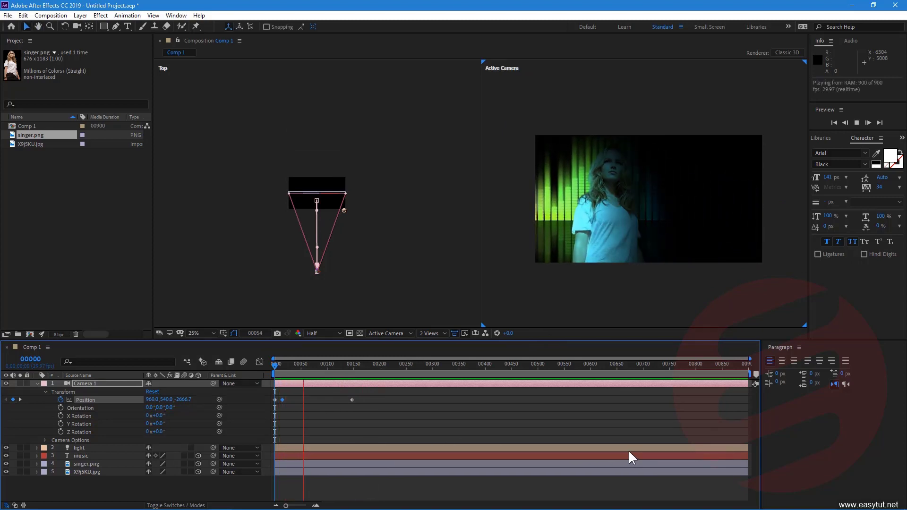